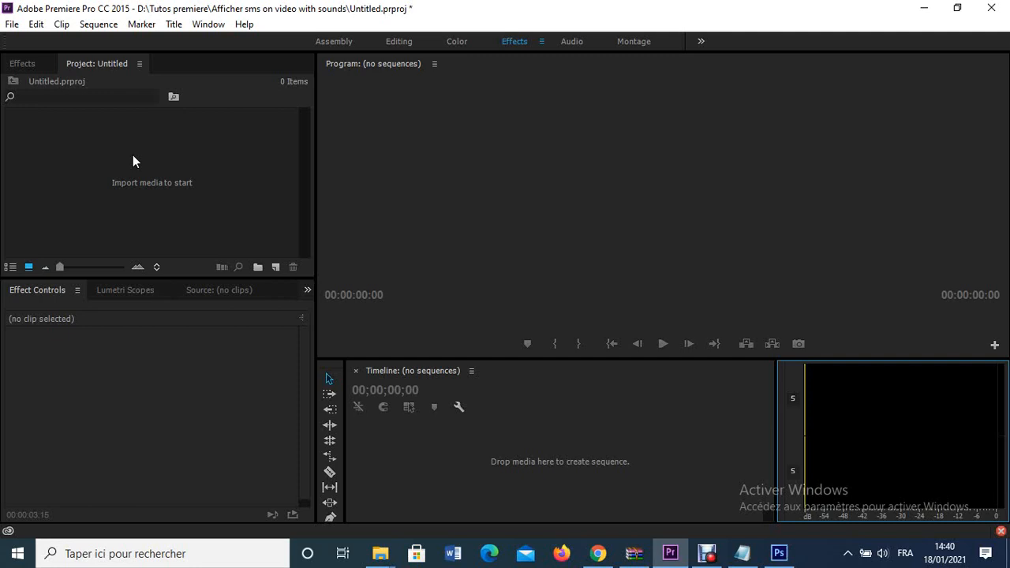
Import people walk beach.mp4 into the project and create a sequence from it in the timeline
double_click(135, 167)
double_click(176, 168)
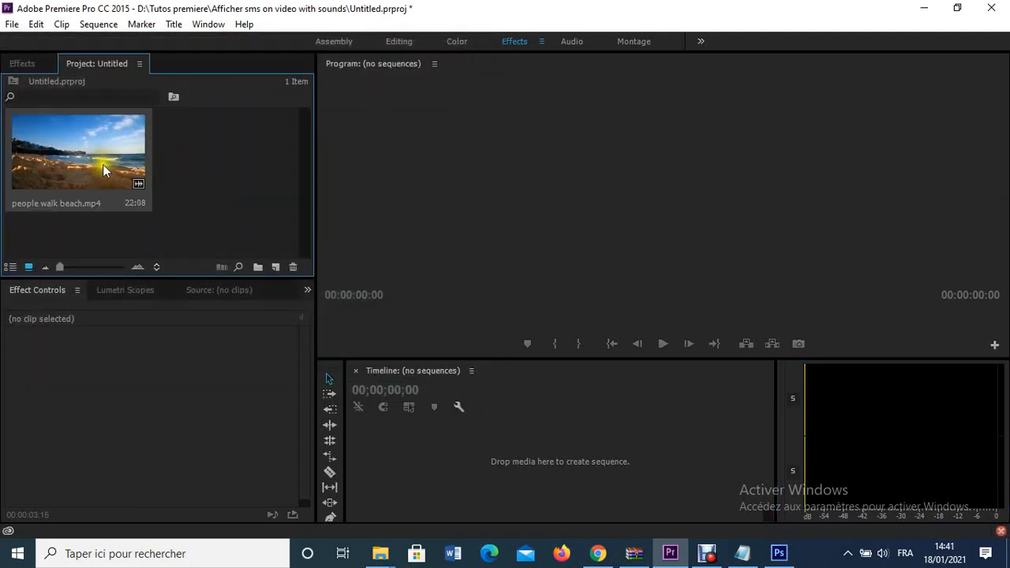
drag(103, 164, 469, 460)
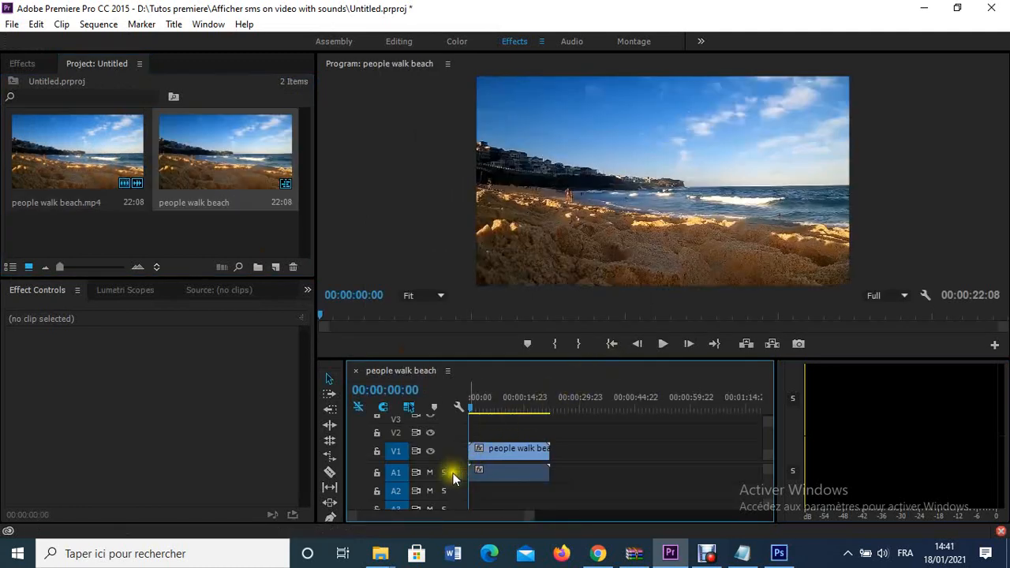
Mute audio track A1 and preview the beach footage, returning the playhead to the sequence start
click(429, 473)
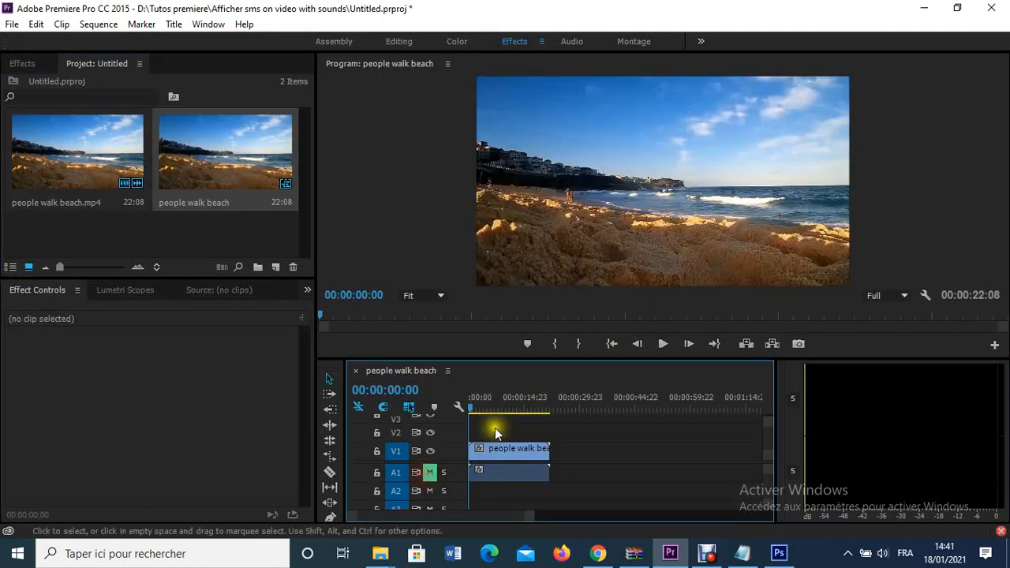
click(661, 344)
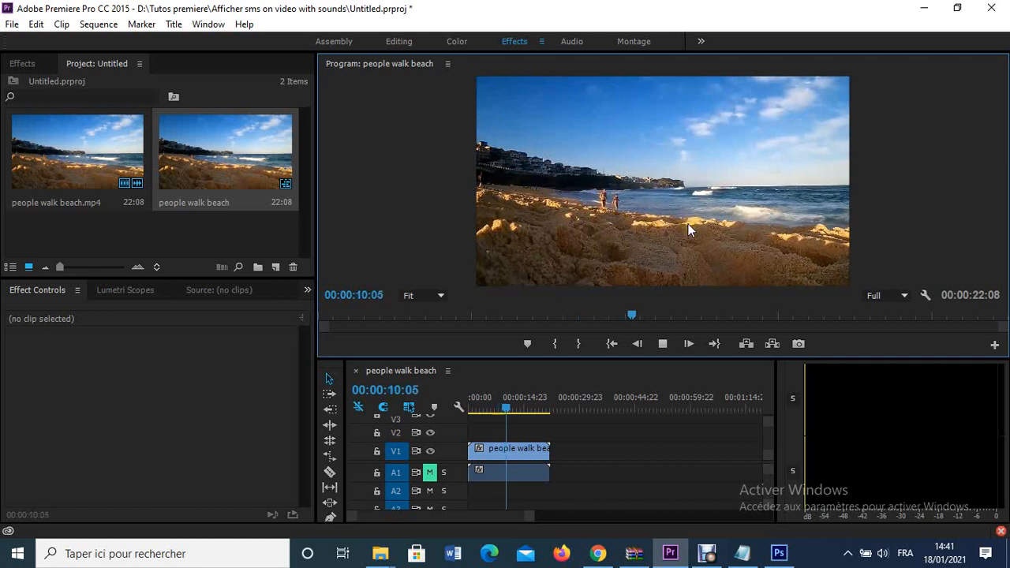
click(661, 342)
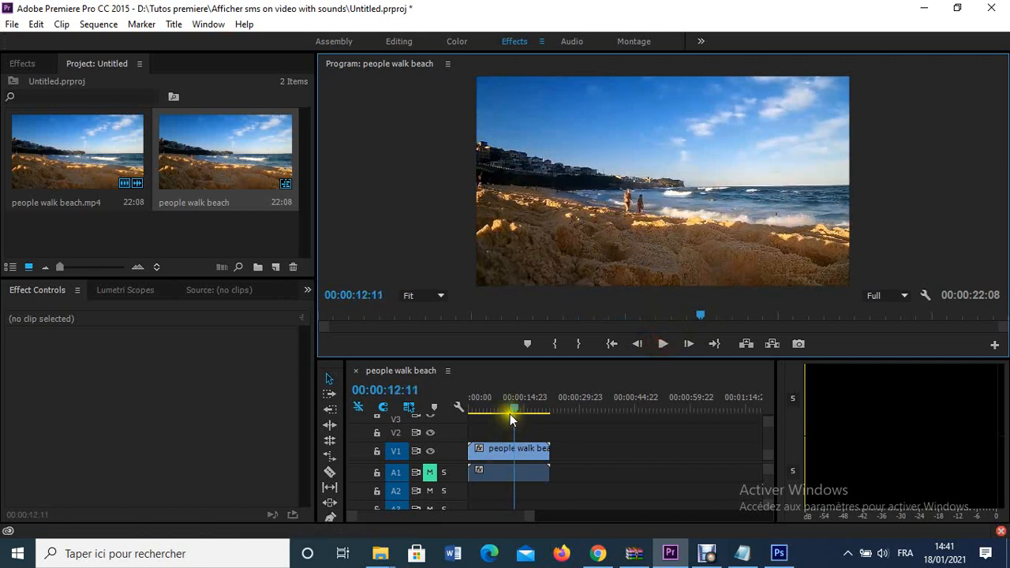
drag(515, 402, 446, 405)
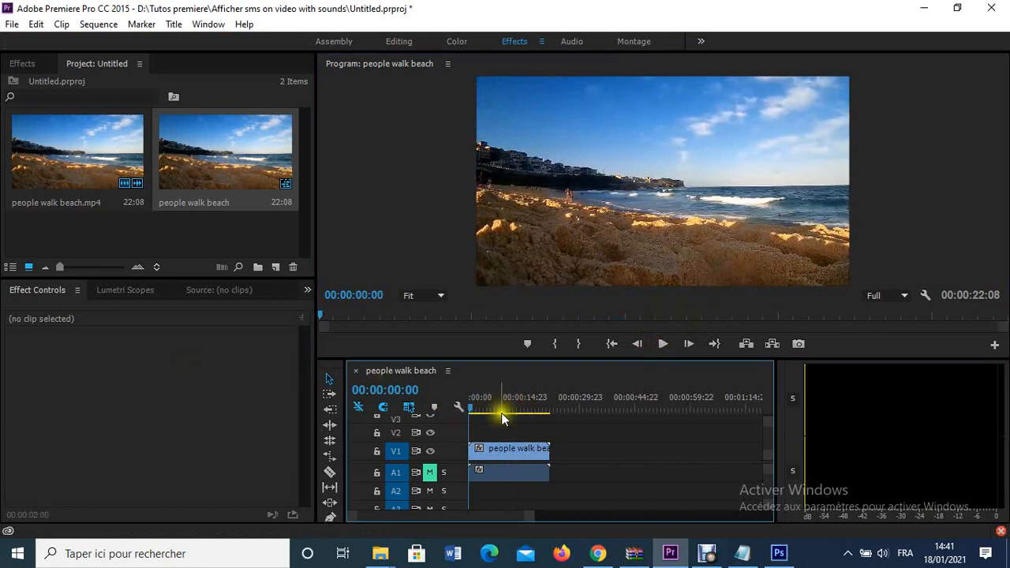
Move the beach video clip from track V1 up to V2 and keep it selected
drag(506, 456, 509, 435)
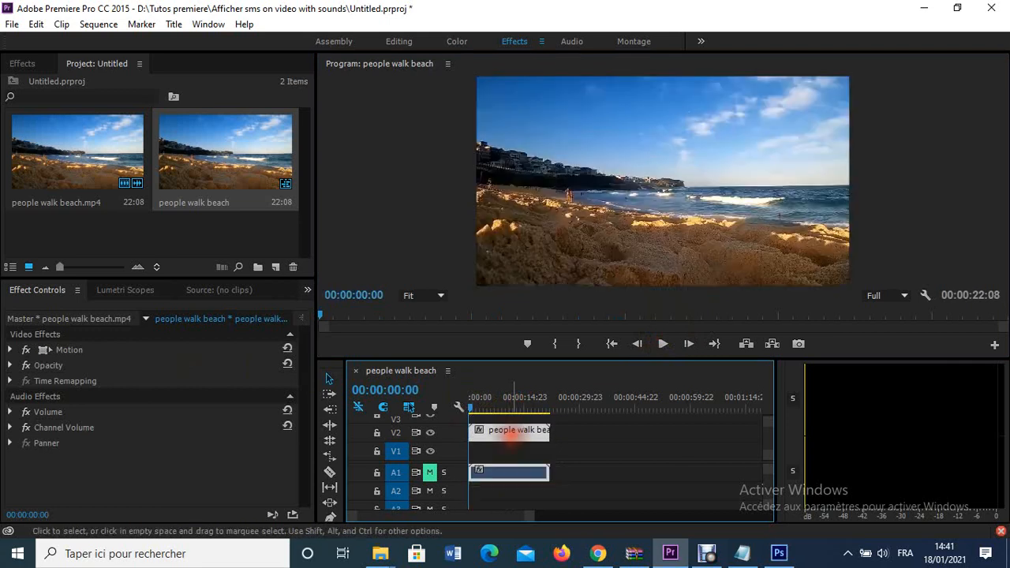
click(580, 445)
click(524, 437)
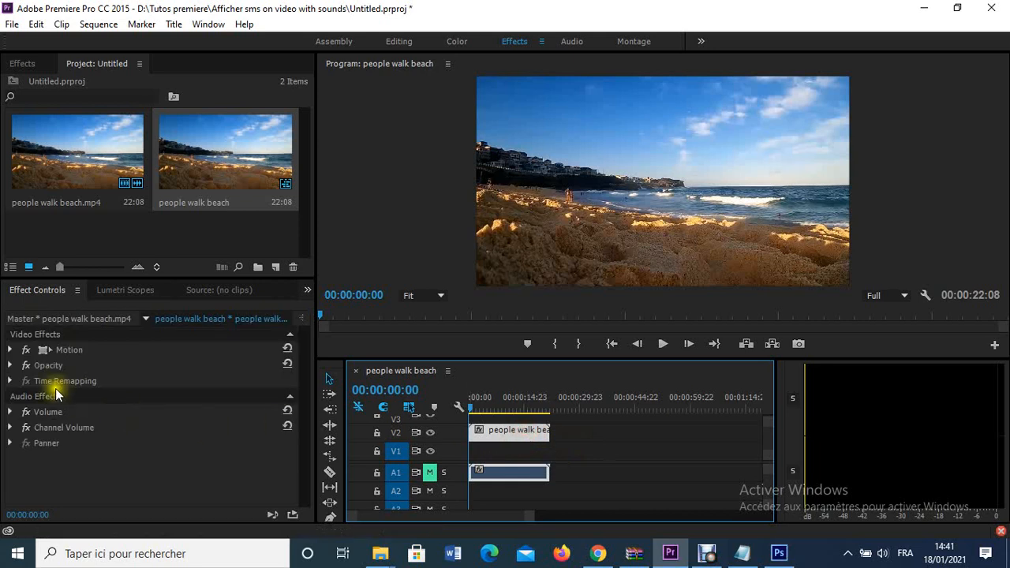
Add an elliptical opacity mask to the clip and shape it into a small circle around the people walking on the beach
click(8, 368)
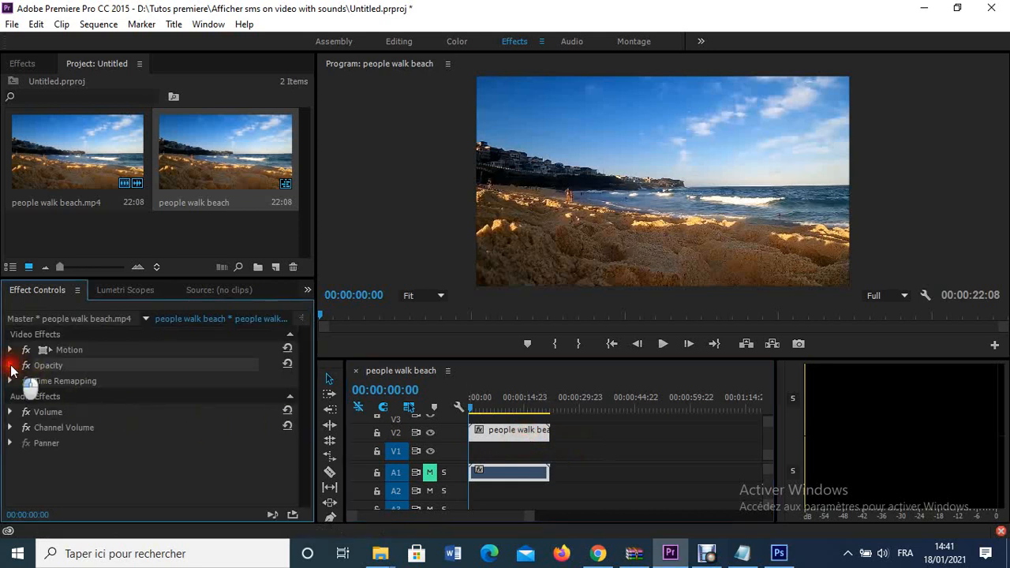
click(10, 367)
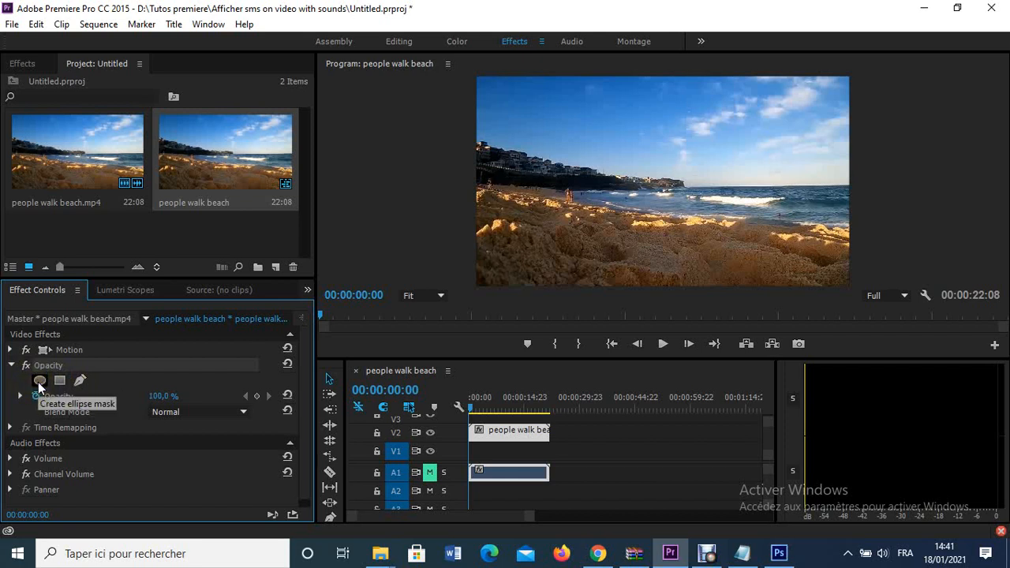
click(40, 381)
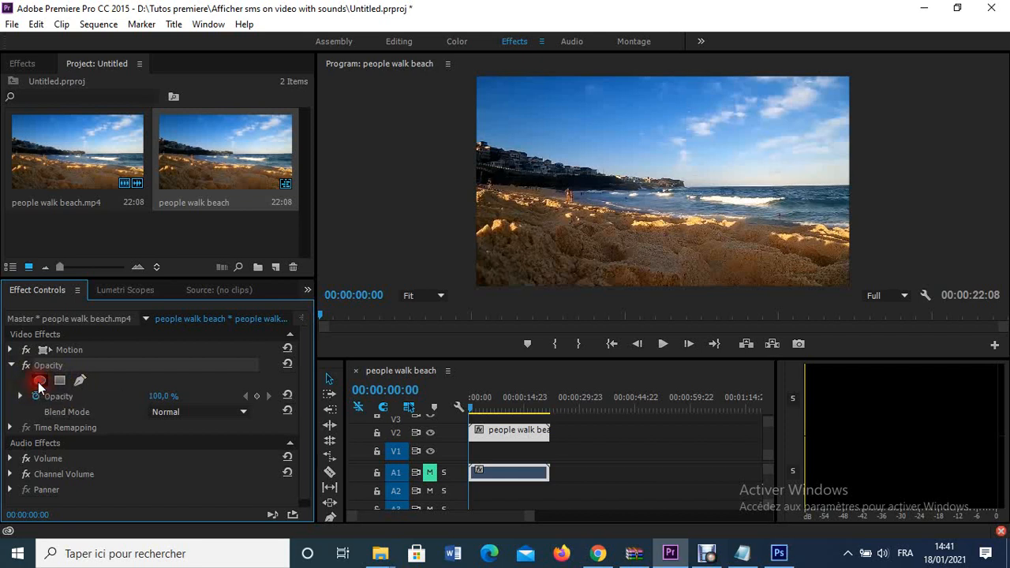
drag(665, 190, 592, 212)
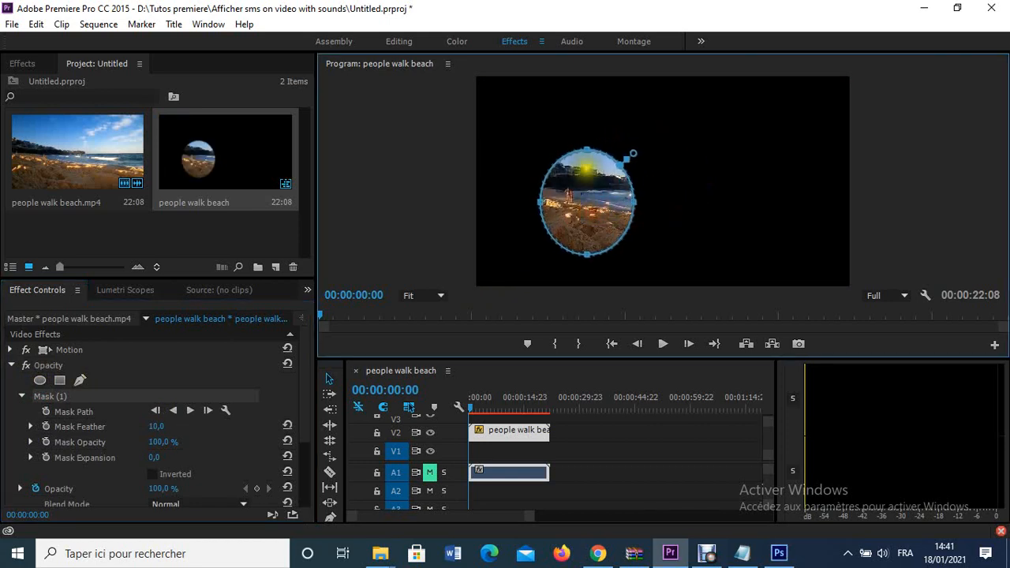
drag(588, 149, 578, 169)
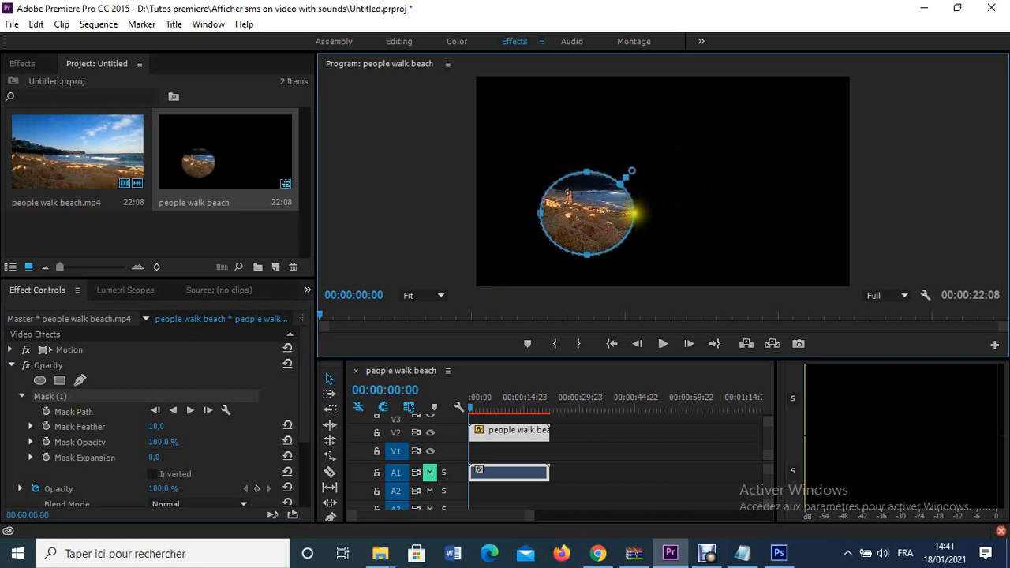
drag(634, 212, 597, 213)
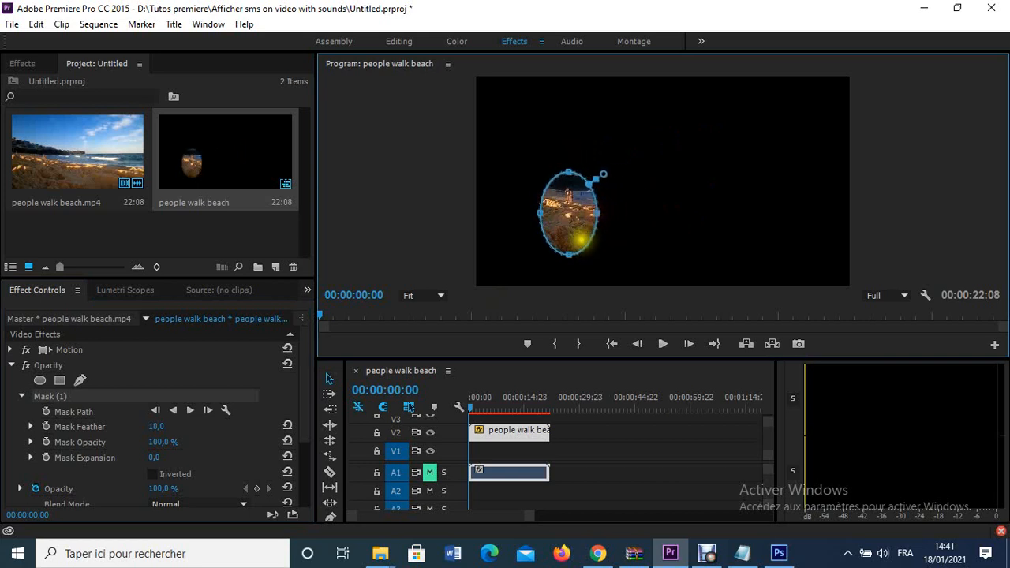
drag(569, 255, 542, 198)
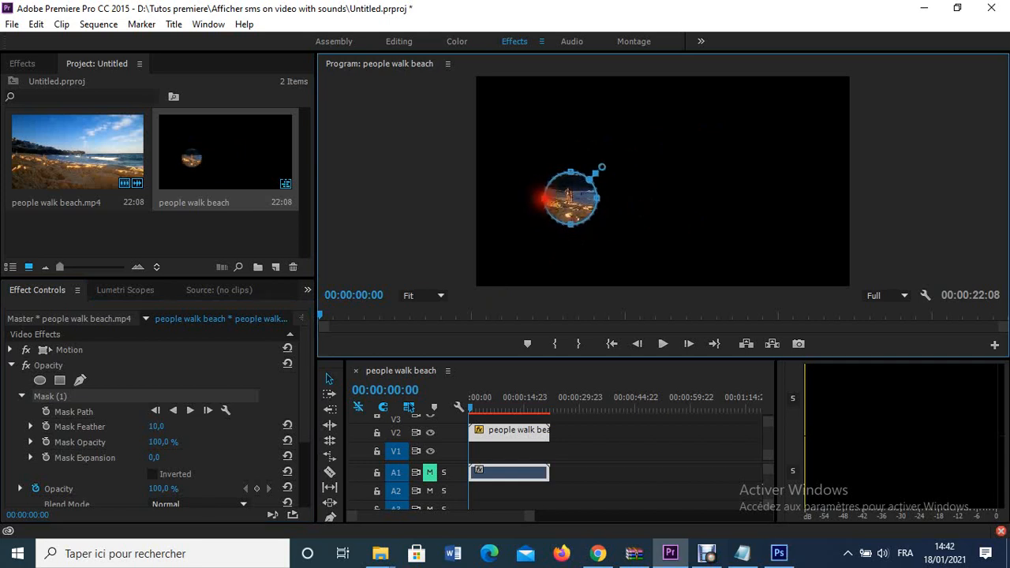
Enable Mask Path keyframing at the clip's start and reposition the circular mask over the walkers at 00:00:07:17
click(47, 413)
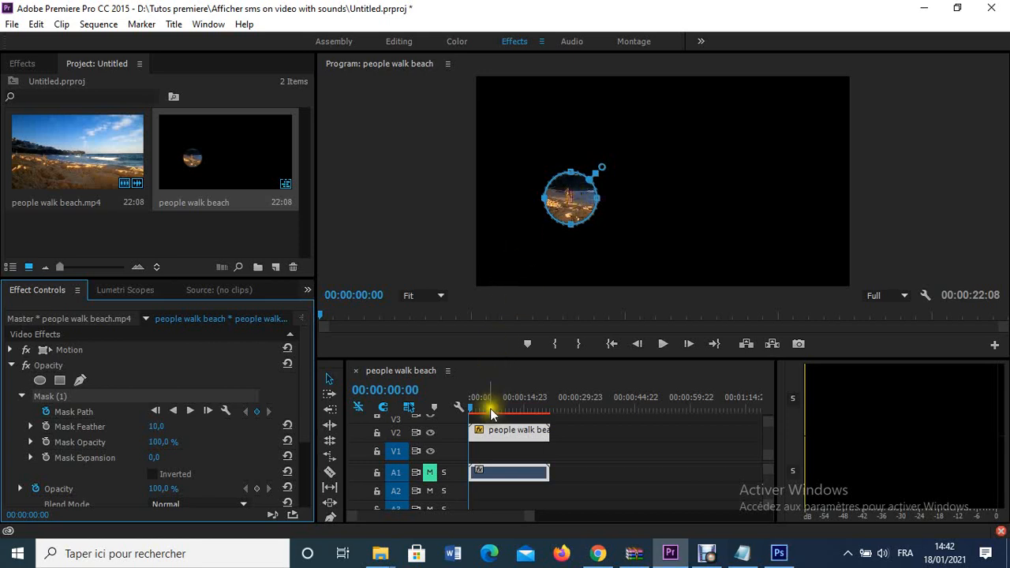
click(491, 431)
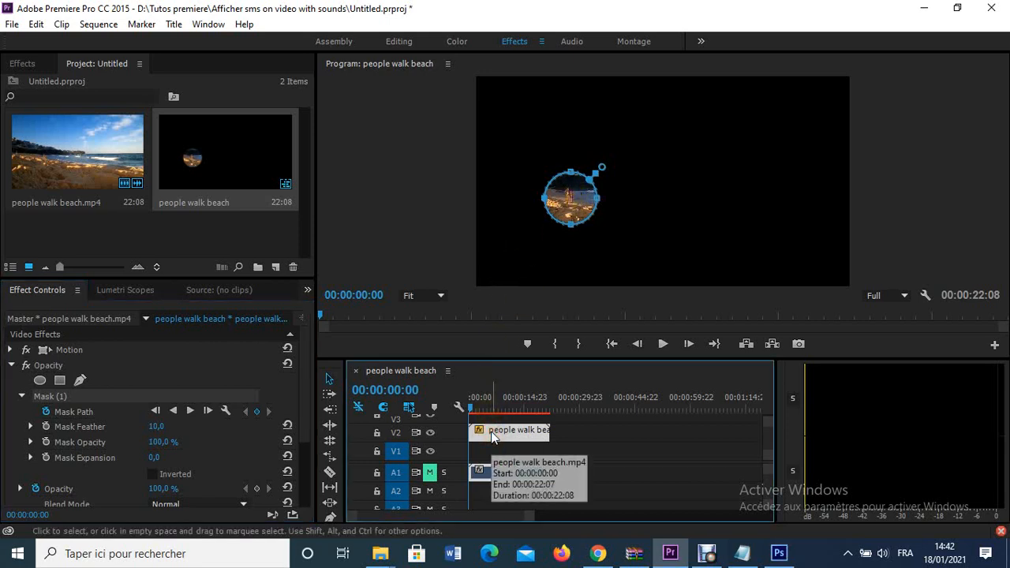
key(space)
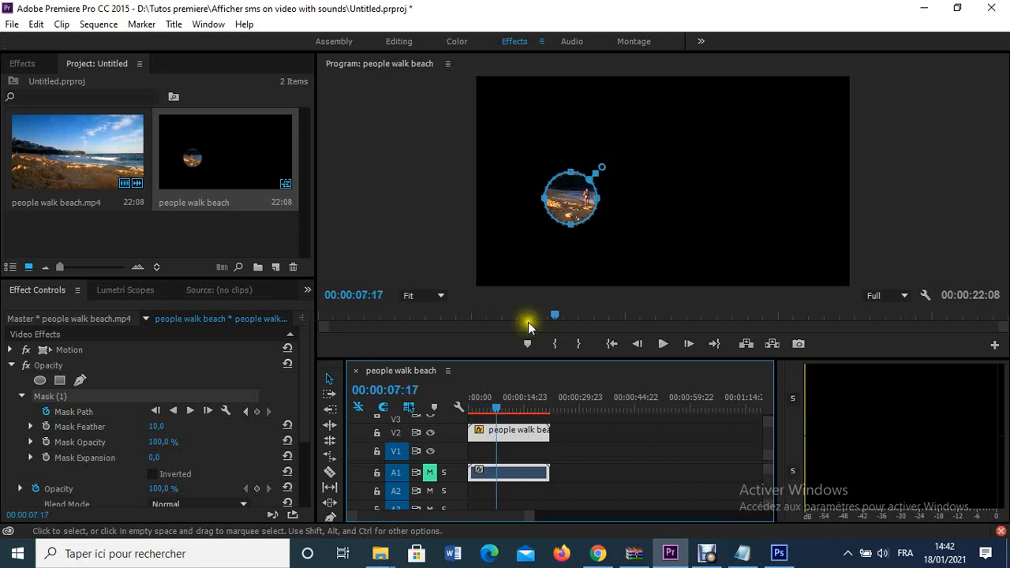
click(576, 207)
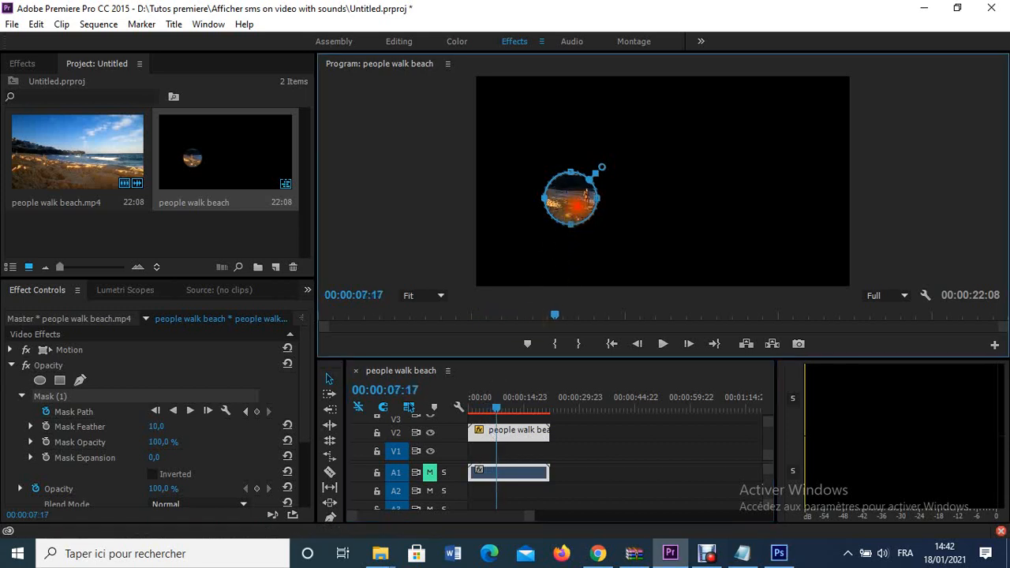
mouse_move(576, 206)
mouse_down()
mouse_move(600, 207)
mouse_move(590, 209)
mouse_up()
Advance the playhead to 00:00:11:13 and move the mask to the right so it surrounds the two walkers
click(530, 434)
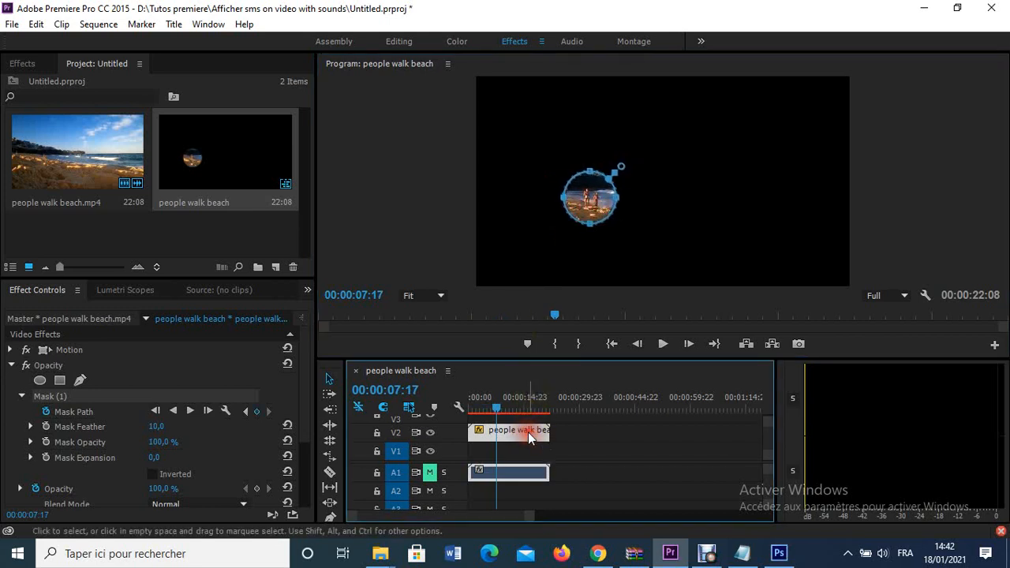
key(Right)
key(Right)
key(Right)
key(Right)
key(Right)
key(Right)
key(Right)
key(Right)
key(Right)
key(Right)
key(Right)
key(Right)
key(Right)
key(Right)
key(Right)
key(Right)
key(Right)
key(Right)
key(Right)
key(Right)
key(Right)
key(Right)
key(Right)
key(Right)
key(Right)
key(Right)
key(Right)
key(Right)
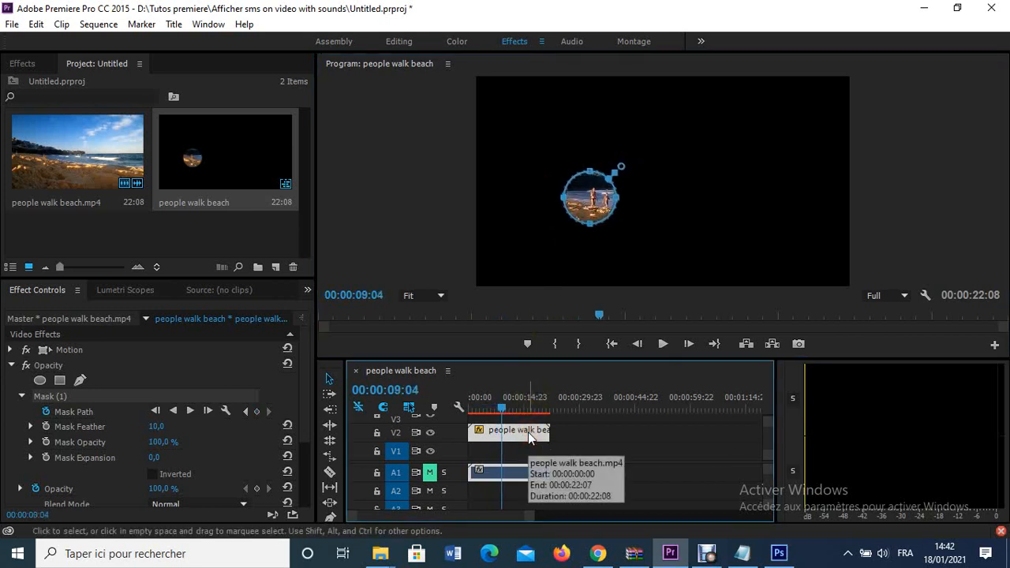
key(Right)
key(Right)
key(Right)
key(Right)
key(Right)
key(Right)
key(Right)
key(Right)
key(Right)
key(Right)
key(Right)
key(Right)
key(Right)
key(Right)
key(Right)
key(Right)
key(Right)
key(Right)
key(Right)
key(Right)
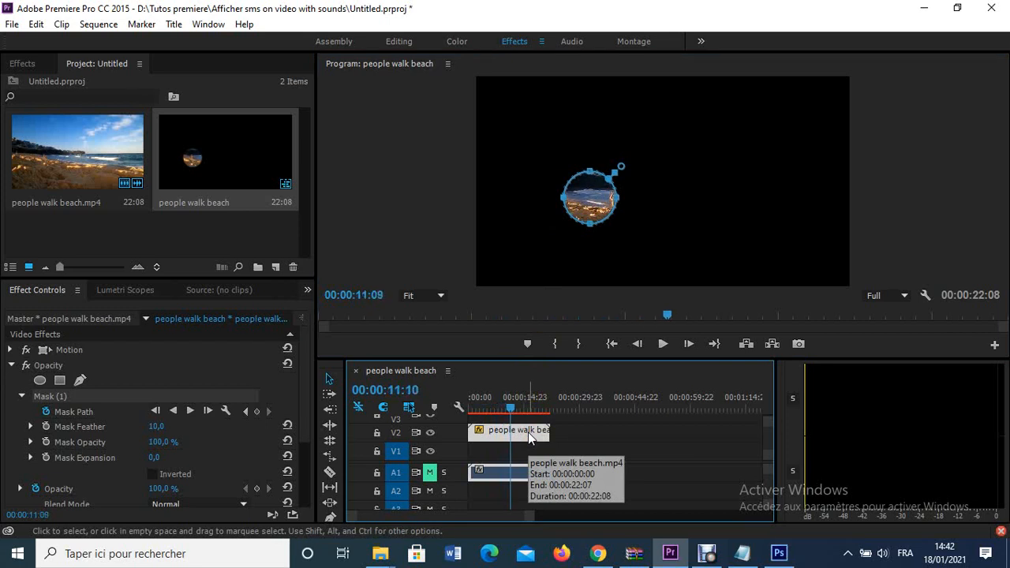
drag(592, 192, 624, 197)
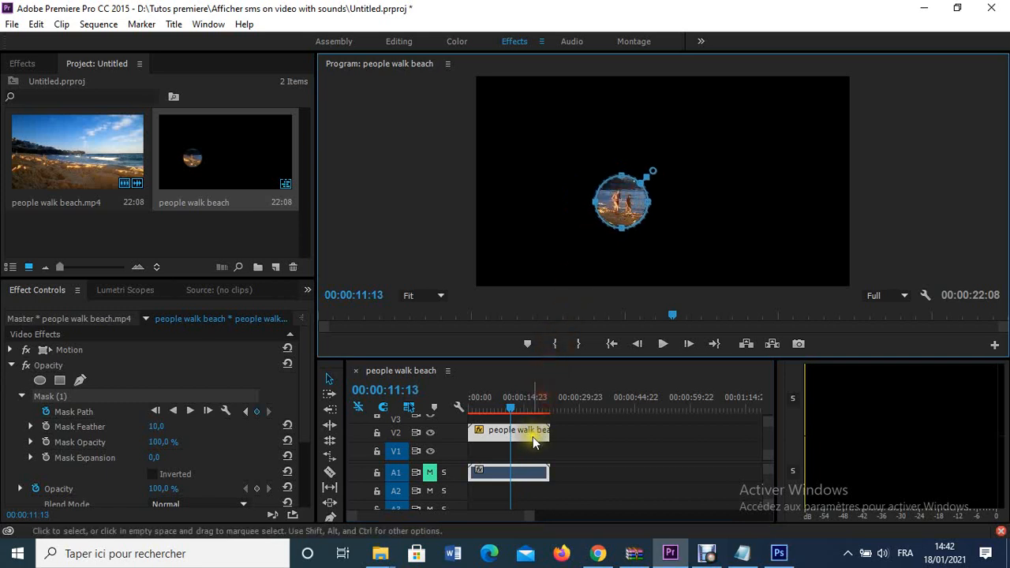
Play the clip forward to 00:00:14:02 and recentre the circular mask on the walkers
click(532, 436)
key(Right)
key(space)
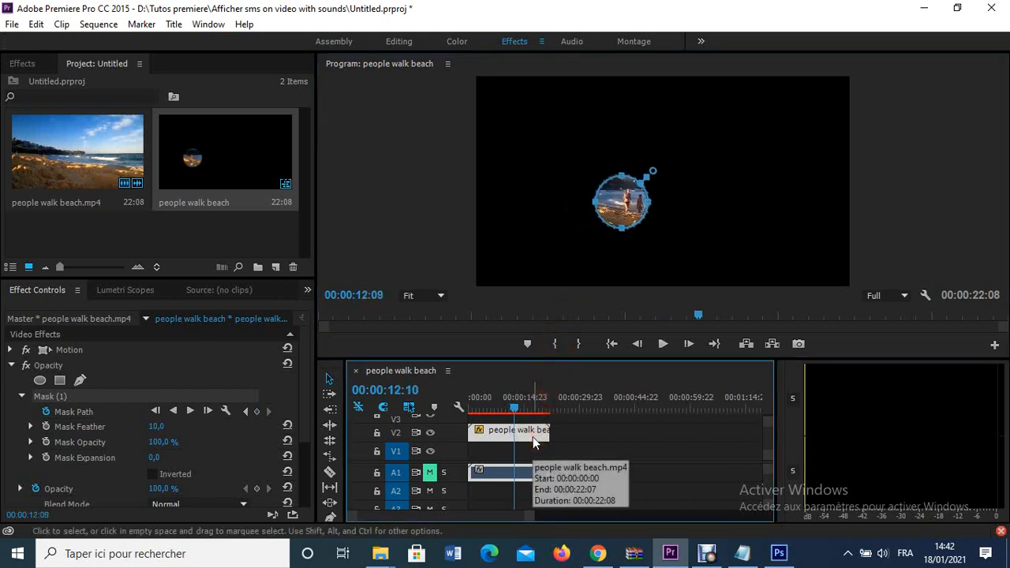
key(space)
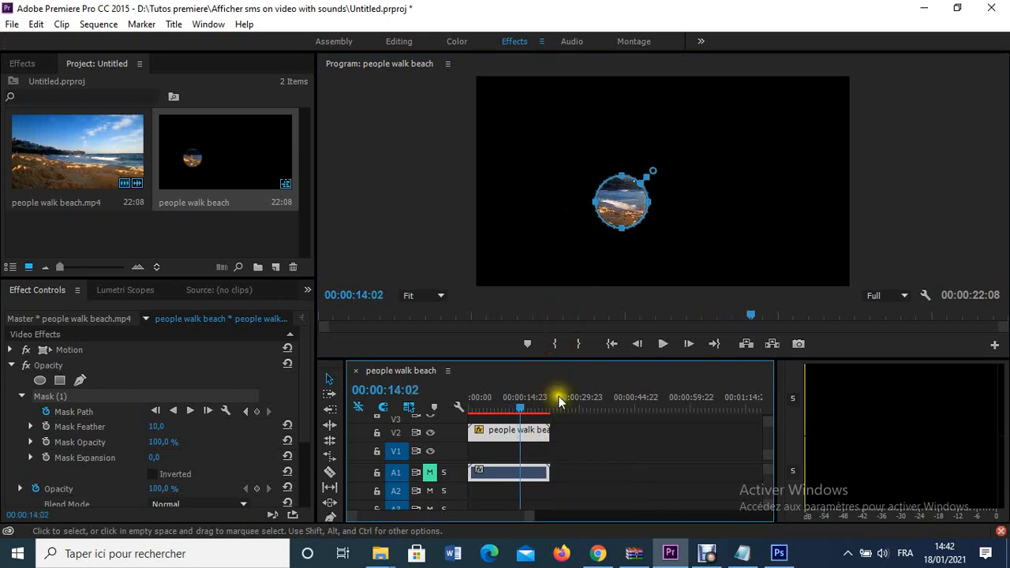
drag(625, 206, 654, 206)
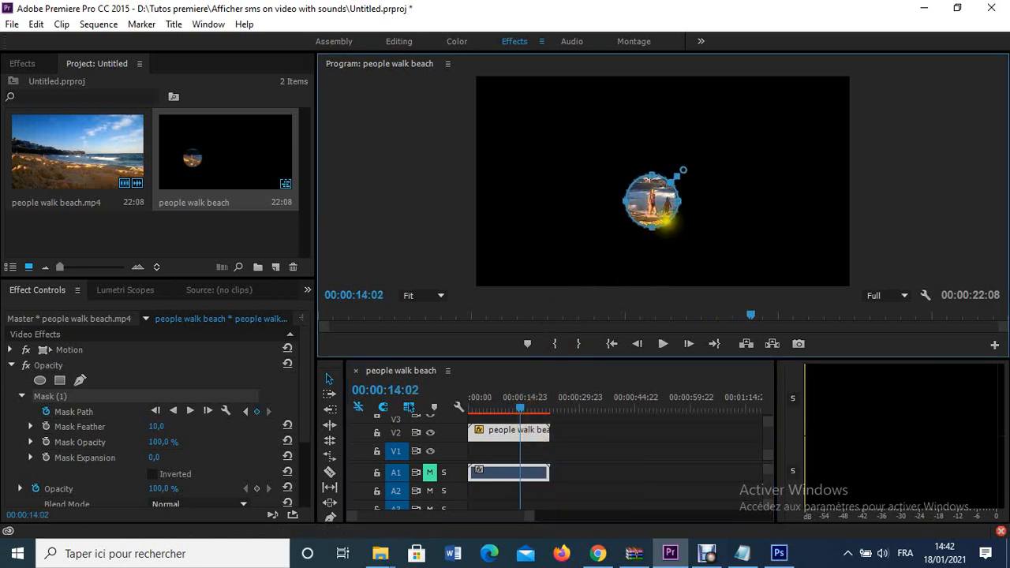
drag(655, 204, 663, 205)
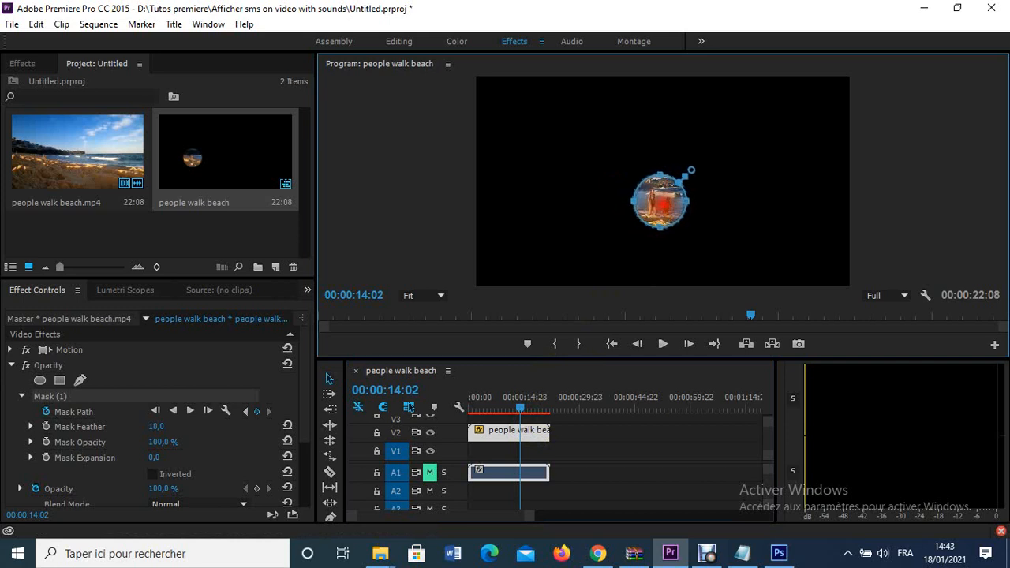
Continue playback to 00:00:16:08 and shift the mask right and slightly down onto the walkers
click(538, 437)
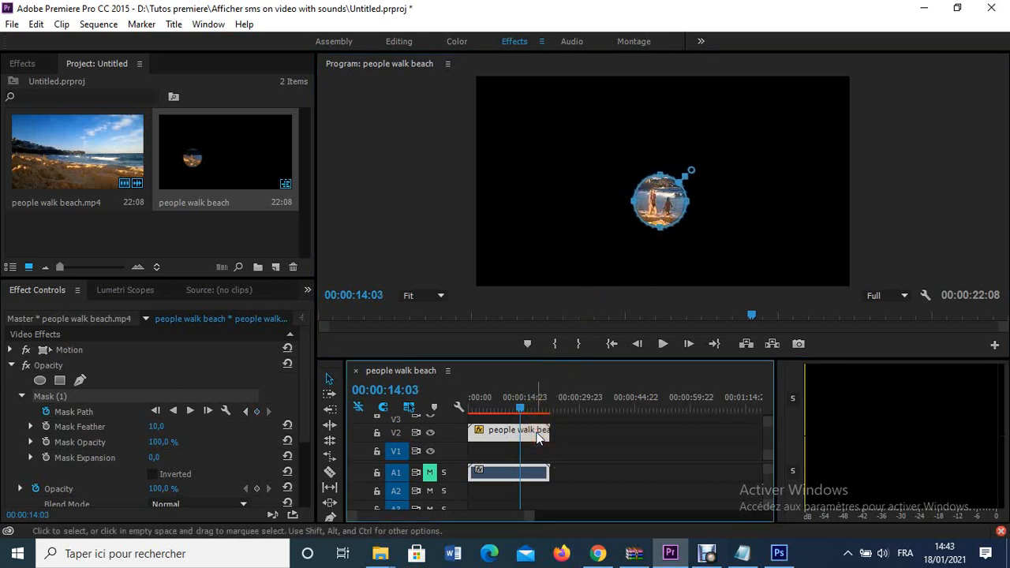
key(space)
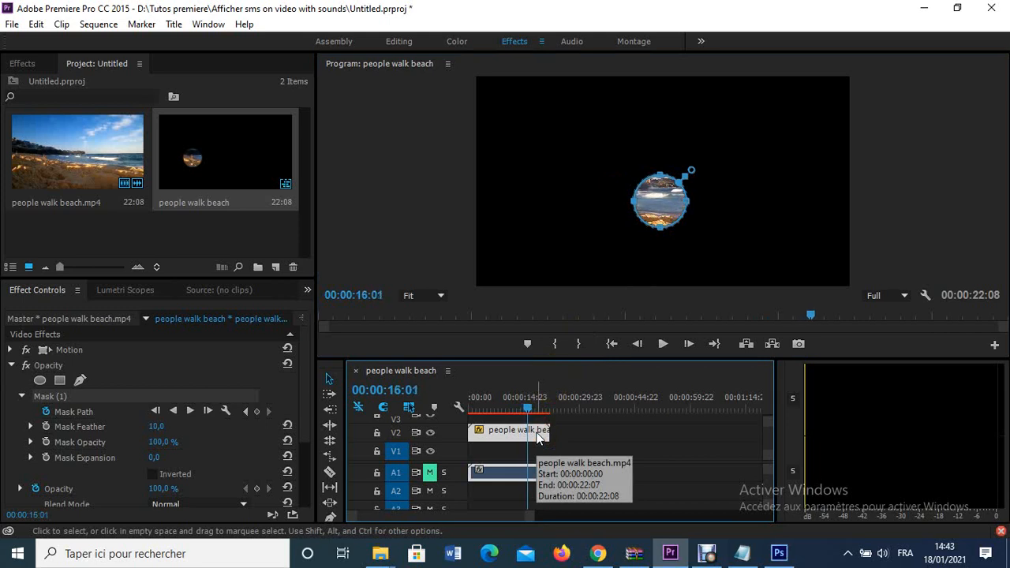
drag(656, 206, 718, 210)
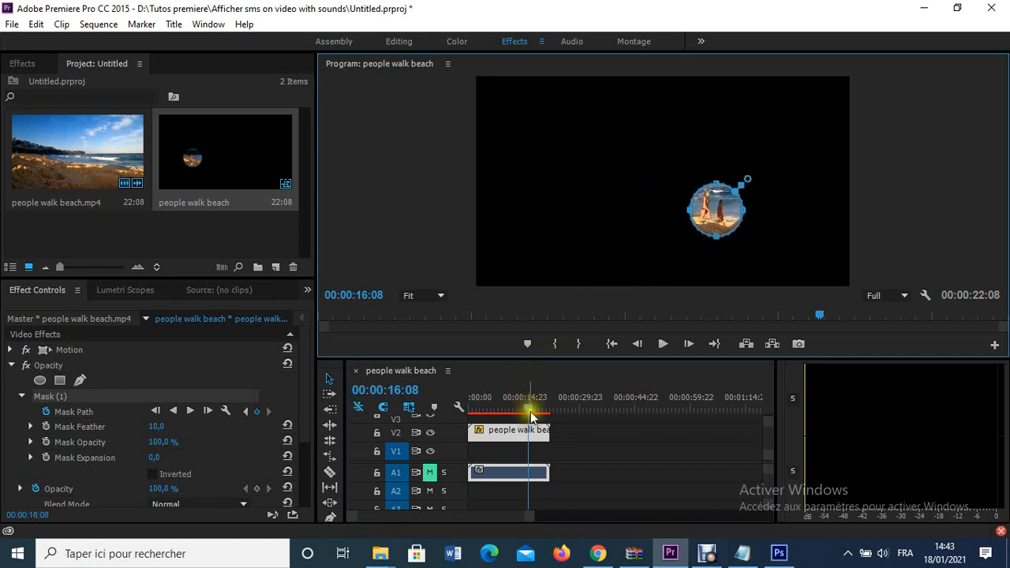
Reselect the clip, play it to 00:00:17:19 and move the mask right to cover the walkers
click(547, 429)
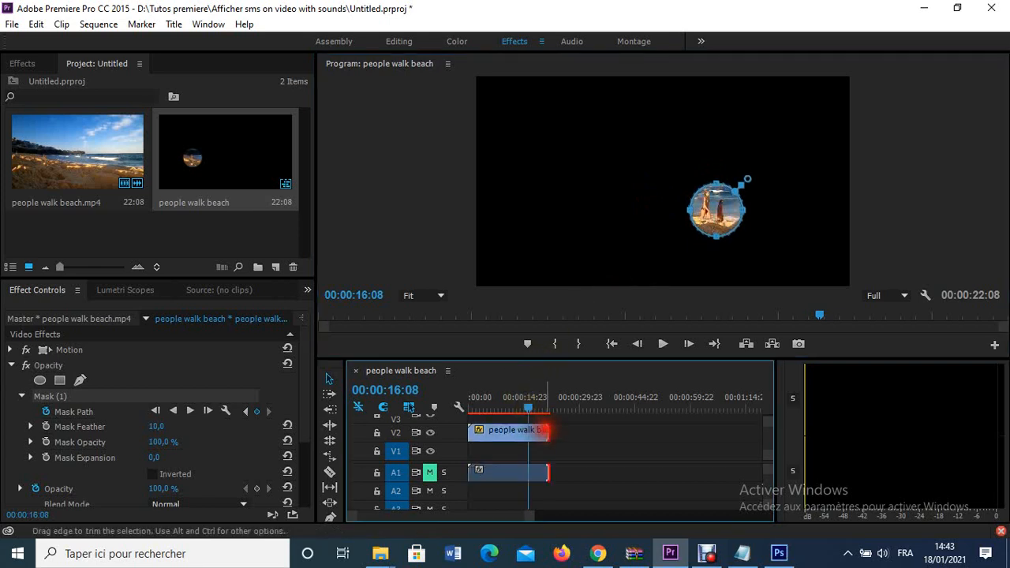
click(543, 437)
key(space)
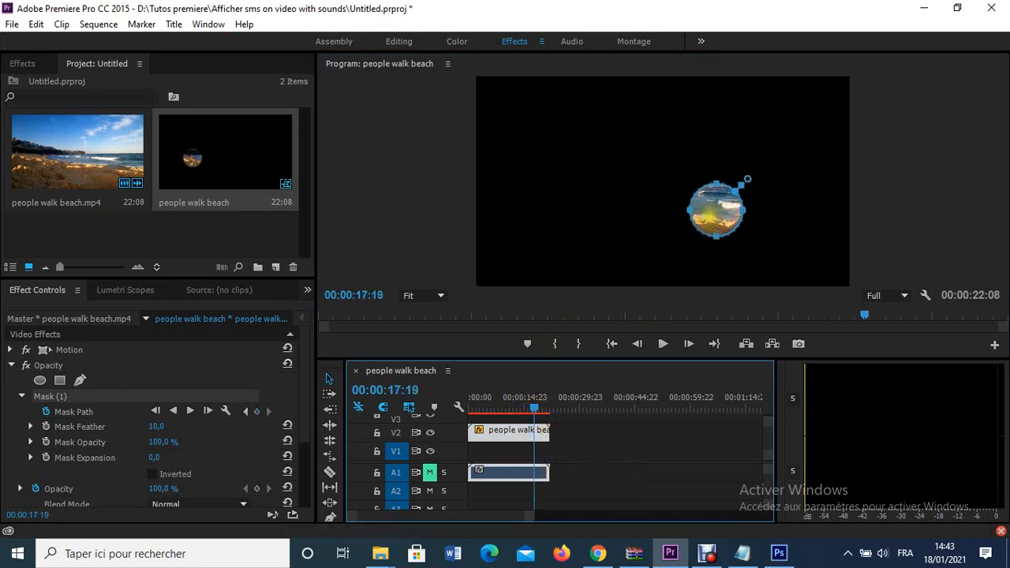
drag(706, 215, 756, 213)
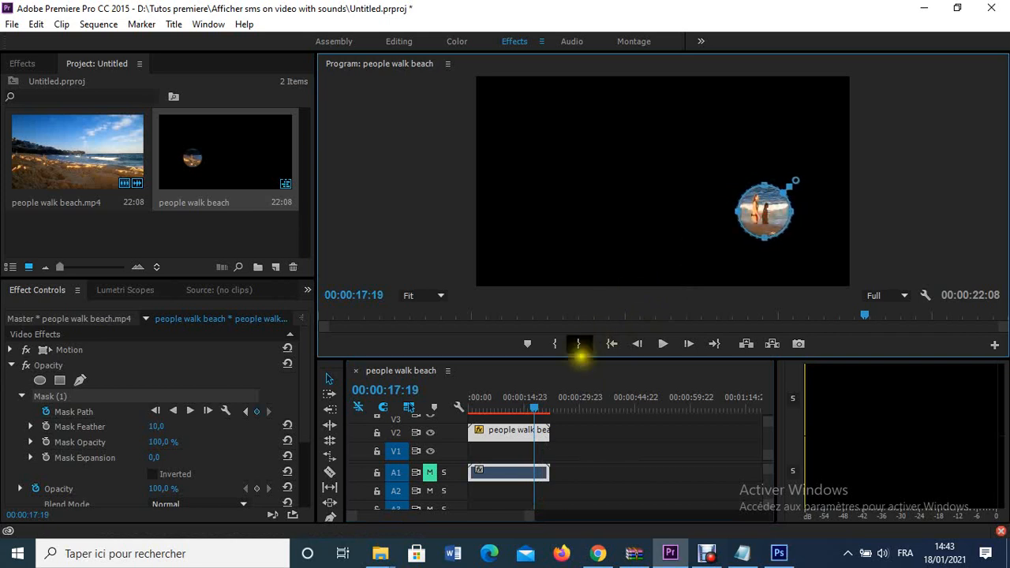
Play the clip forward to 00:00:19:05 and move the circular mask right onto the walkers
click(511, 441)
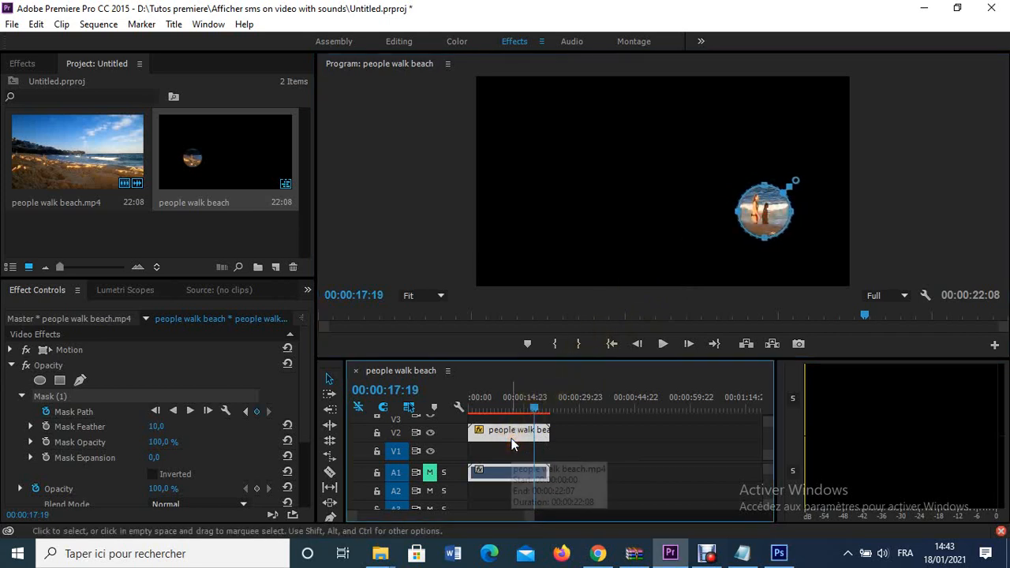
key(space)
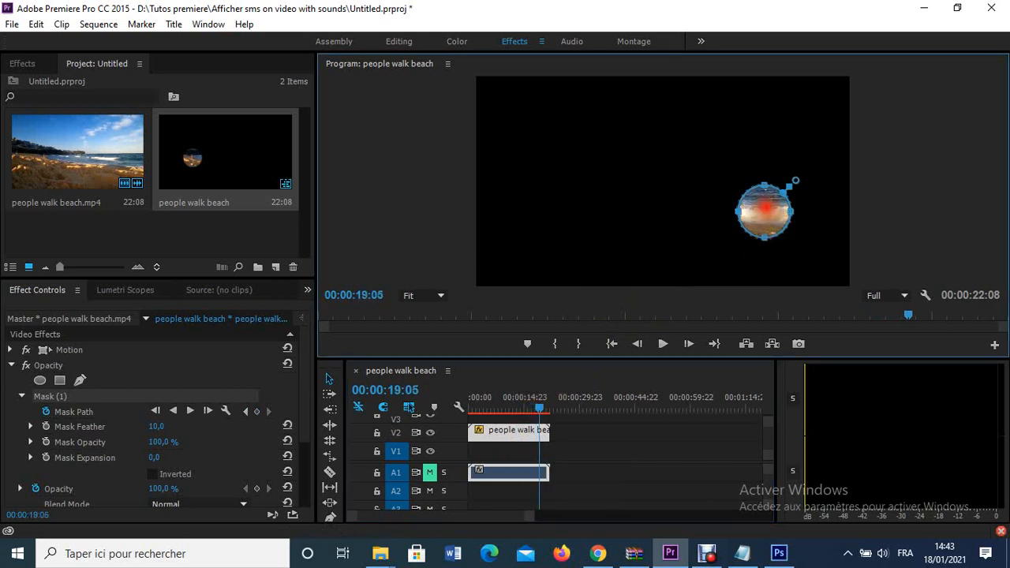
drag(788, 208, 811, 212)
Advance frame by frame to 00:00:20:06 and shift the mask right so it partly overlaps the frame's right edge
click(525, 432)
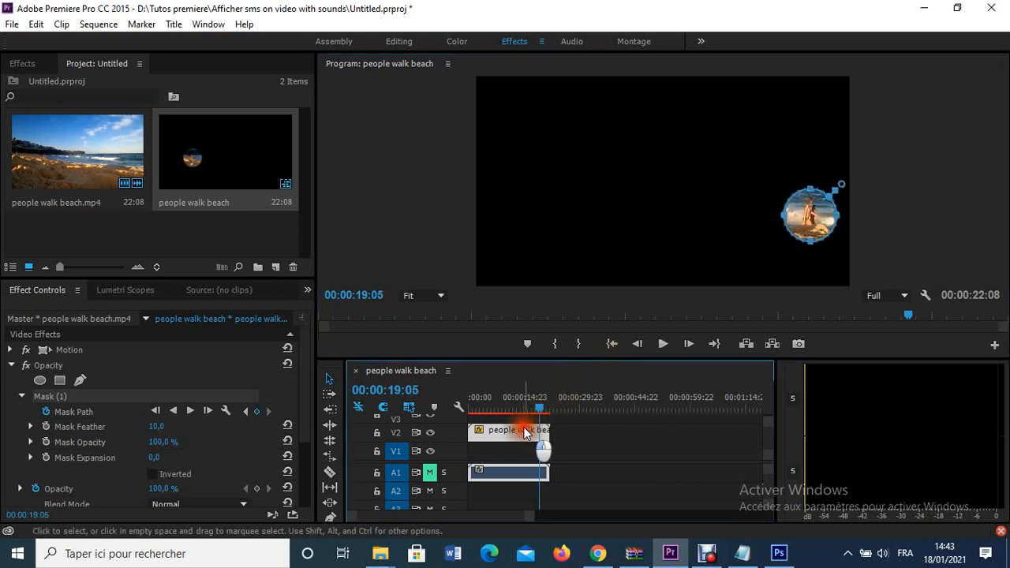
key(Right)
key(Right)
key(Right)
key(Right)
key(Right)
key(Right)
key(Right)
key(Right)
key(Right)
key(Right)
key(Right)
key(Right)
key(Right)
key(Right)
key(Right)
key(Right)
key(Right)
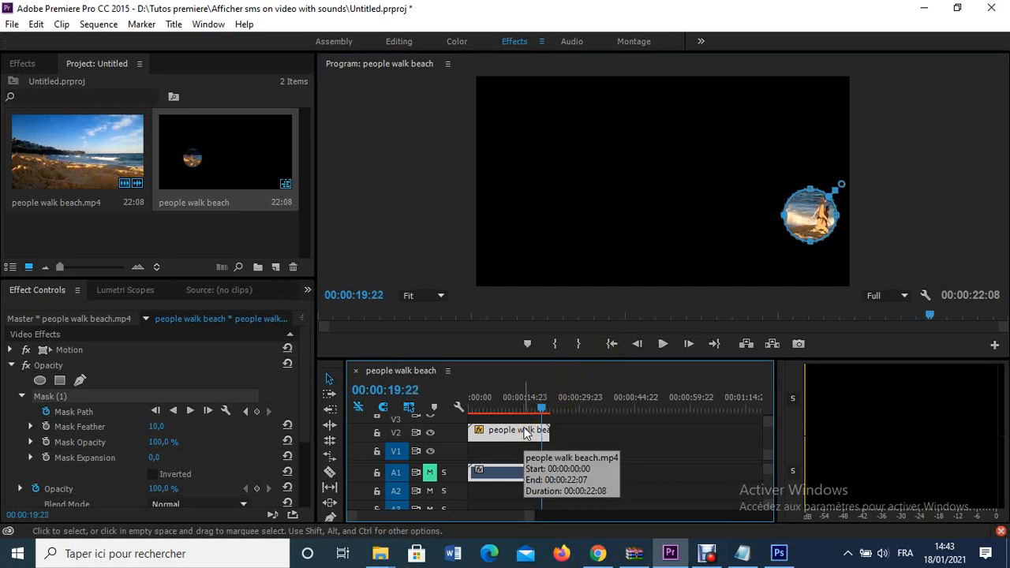
key(Right)
key(Right)
key(Right)
key(Right)
key(Right)
key(Right)
key(Right)
key(Right)
key(Right)
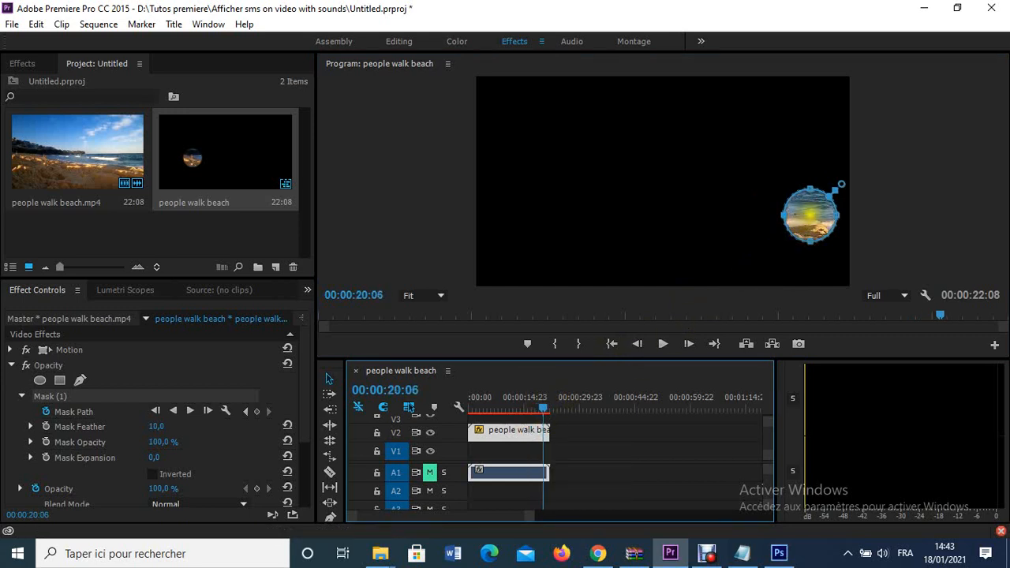
drag(812, 215, 845, 217)
Advance frame by frame to 00:00:20:20 and move the mask slightly farther right, mostly past the frame's edge
click(506, 431)
key(Right)
key(Right)
key(Right)
key(Right)
key(Right)
key(Right)
key(Right)
key(Right)
key(Right)
key(Right)
key(Right)
key(Right)
key(Right)
key(Right)
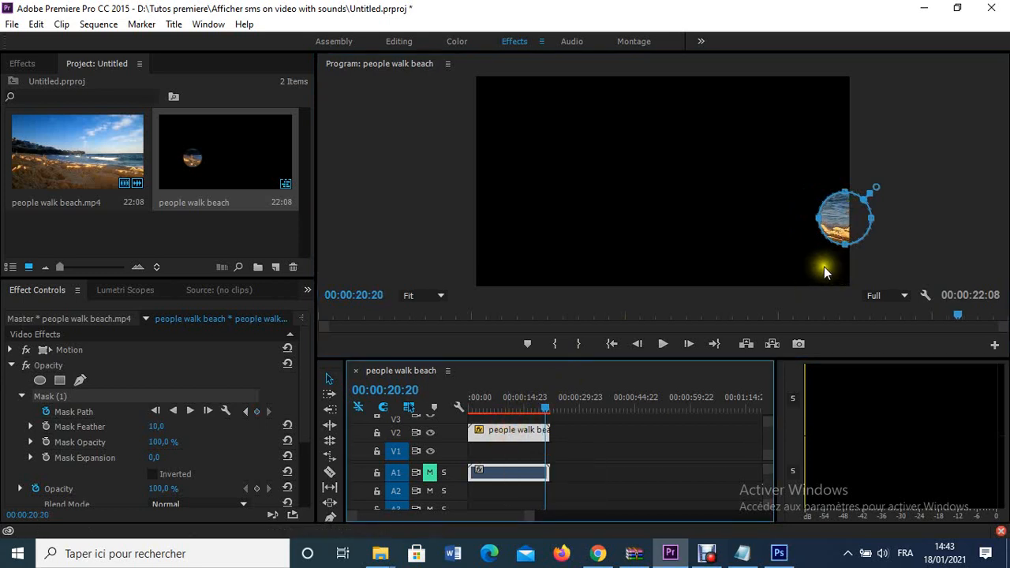
drag(851, 224, 863, 223)
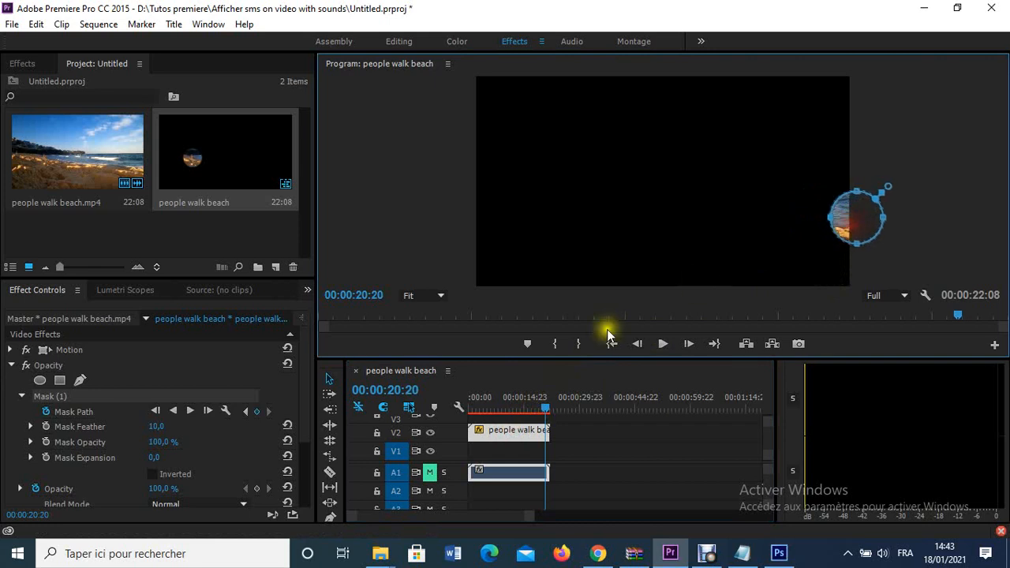
Step through the remaining frames to 00:00:21:20 and invert the opacity mask to cut the circle out of the clip
click(521, 431)
key(Right)
key(Right)
key(Right)
key(Right)
key(Right)
key(Right)
key(Right)
key(Right)
key(Right)
key(Right)
key(Right)
key(Right)
key(Right)
key(Right)
key(Right)
key(Right)
key(Right)
key(Right)
key(Right)
key(Right)
key(Right)
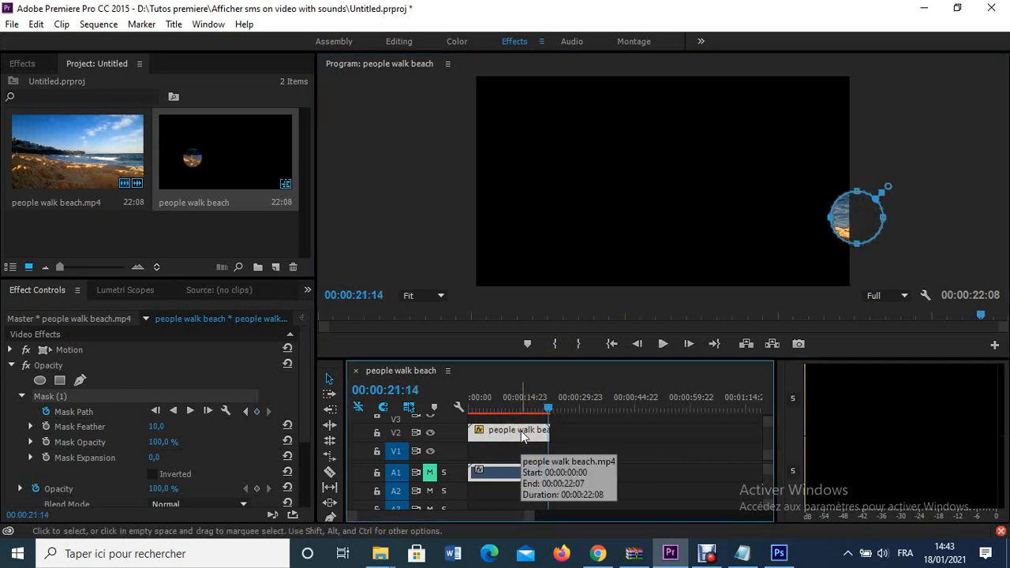
key(Right)
key(Right)
key(Right)
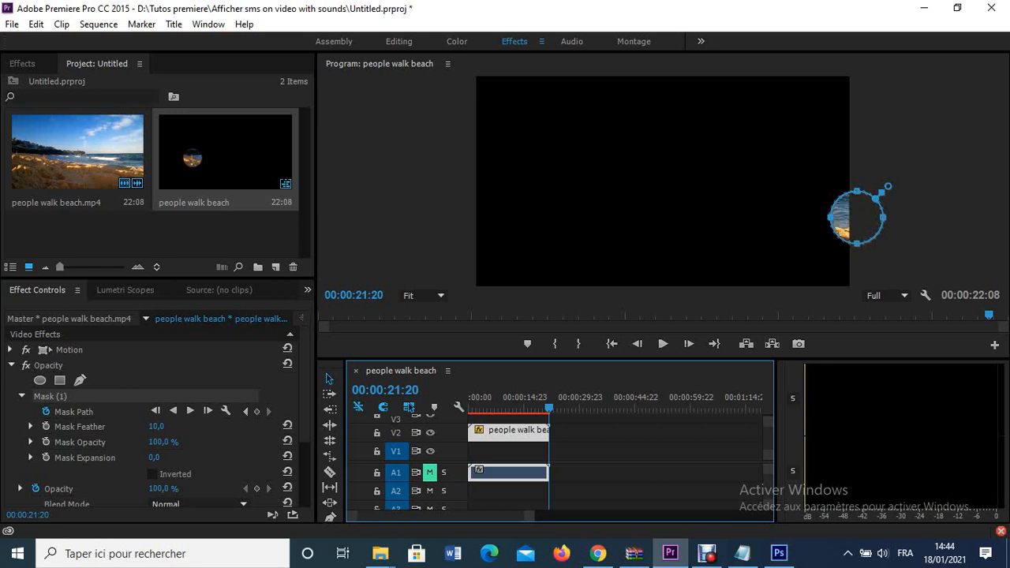
click(152, 474)
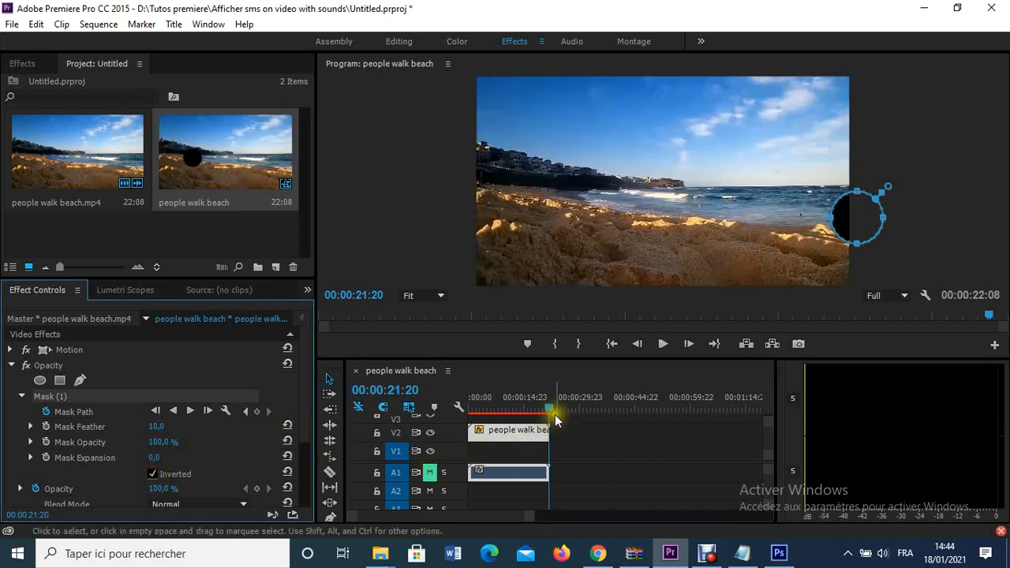
Play the sequence from the start with the mask outline hidden to check the moving hole, and return to 00:00:00:00
drag(548, 410, 453, 413)
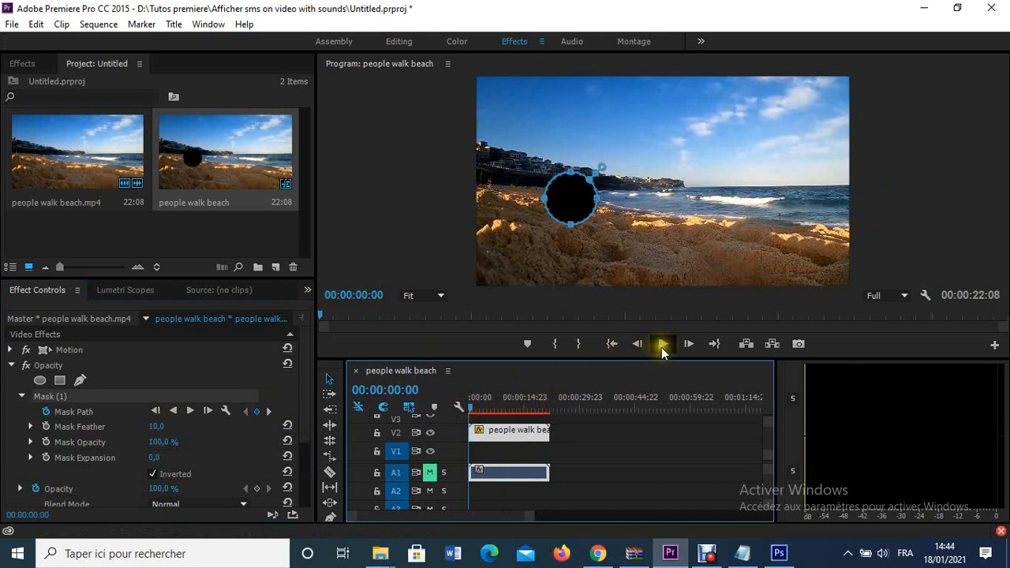
click(44, 365)
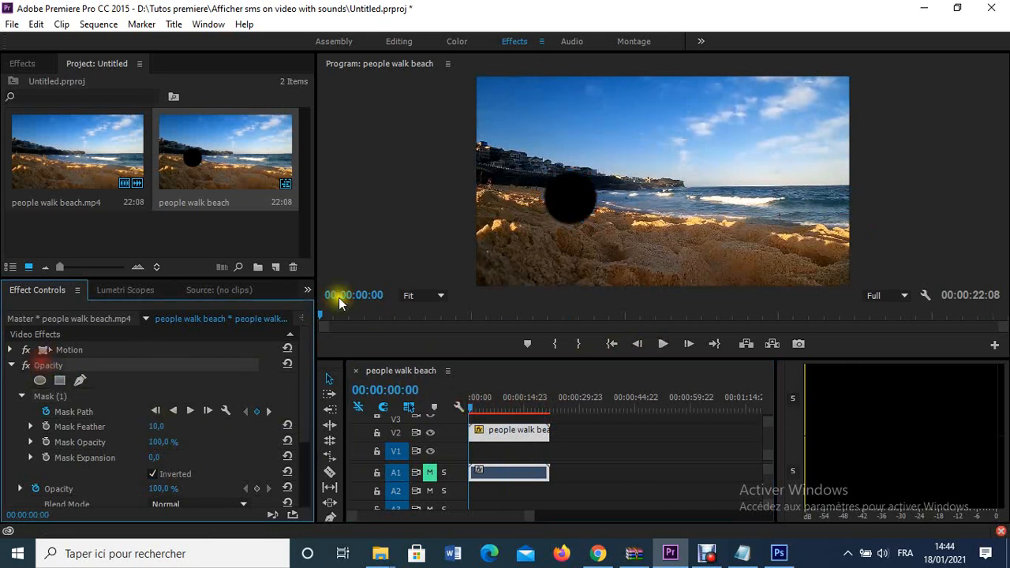
click(665, 345)
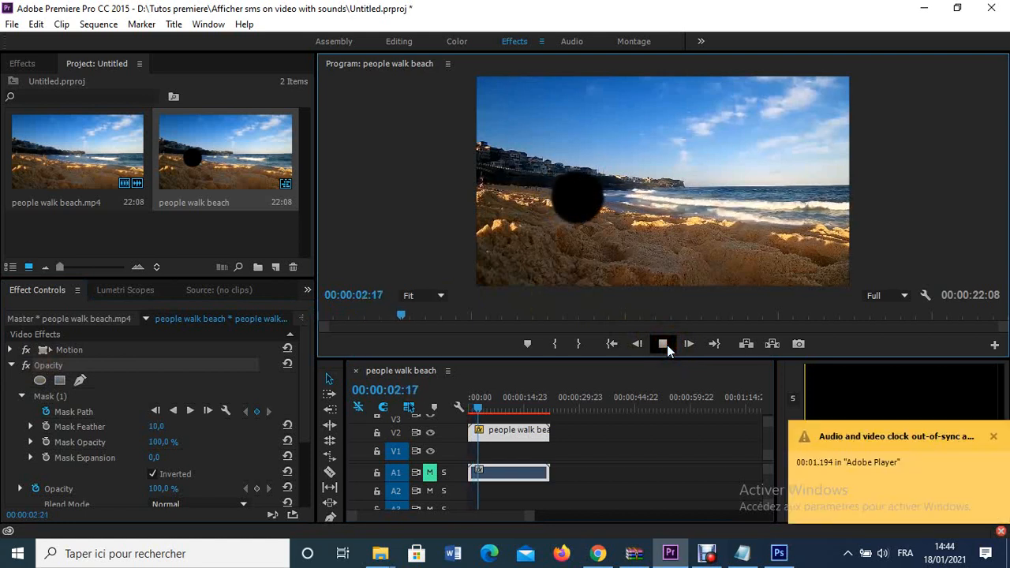
click(994, 438)
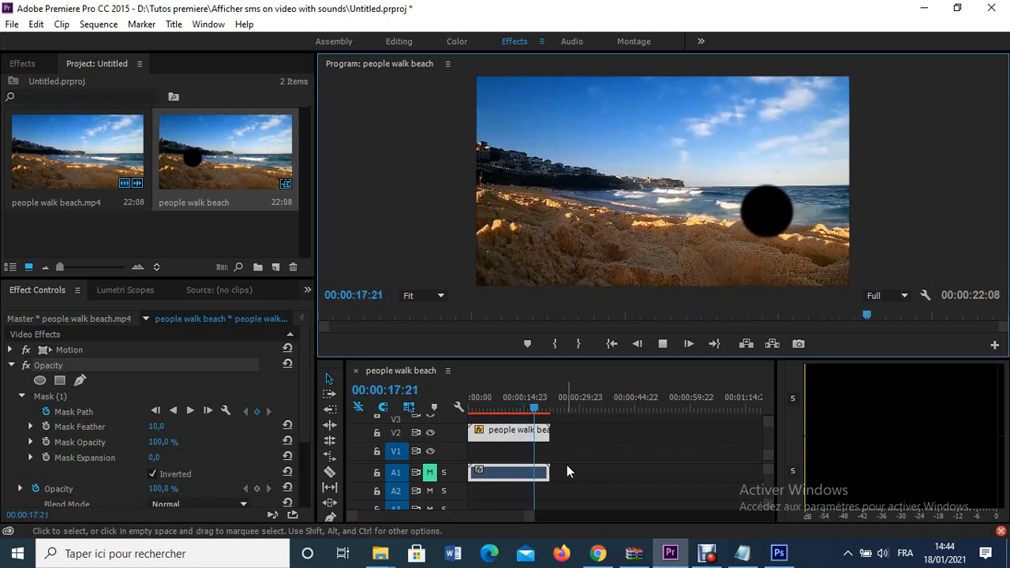
click(660, 345)
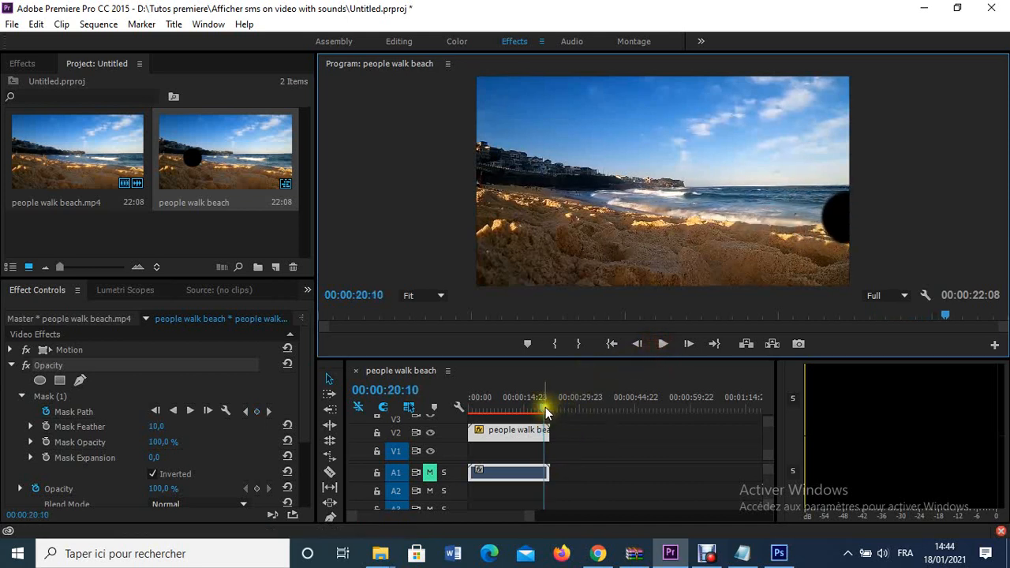
drag(546, 407, 462, 416)
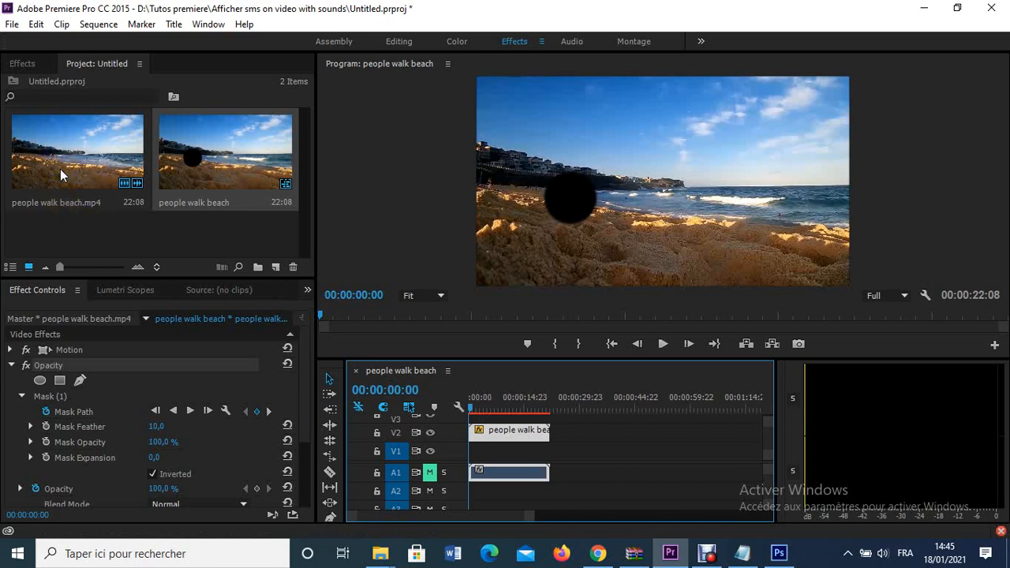
Place people walk beach.mp4 on track V1 at the sequence start, beneath the masked clip, and compare with V2 hidden and shown
drag(67, 162, 472, 451)
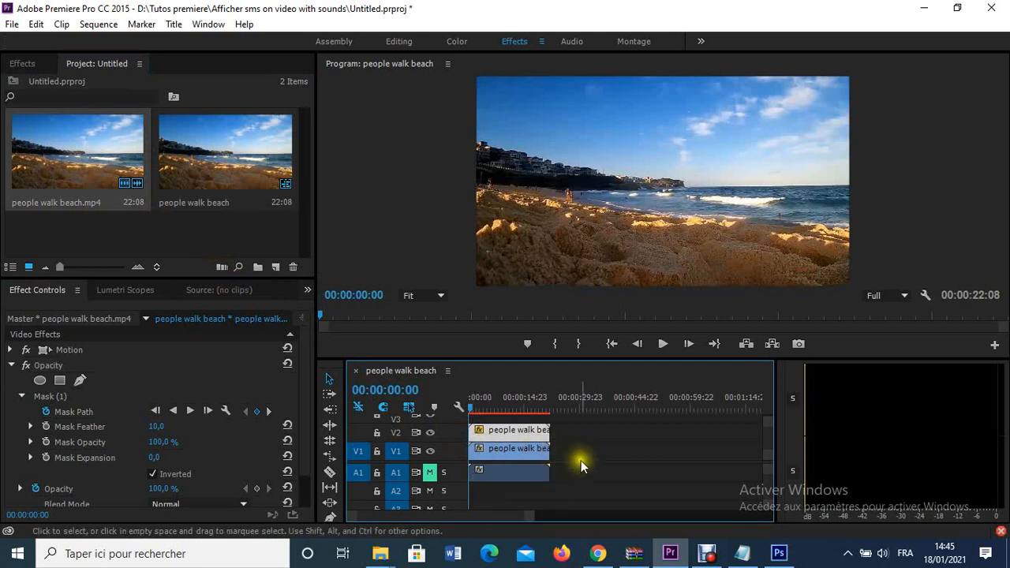
click(674, 473)
click(453, 442)
click(431, 432)
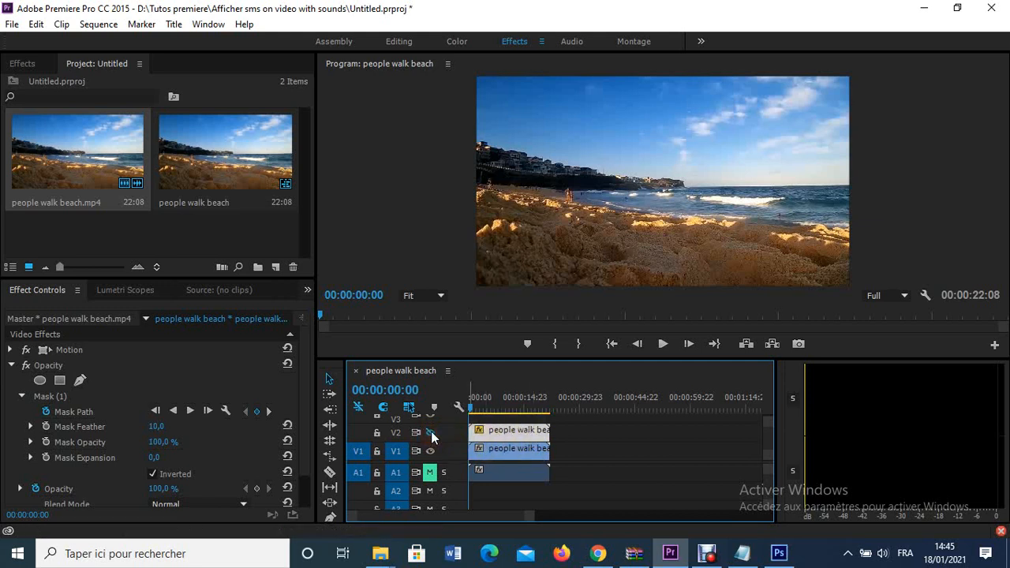
click(431, 432)
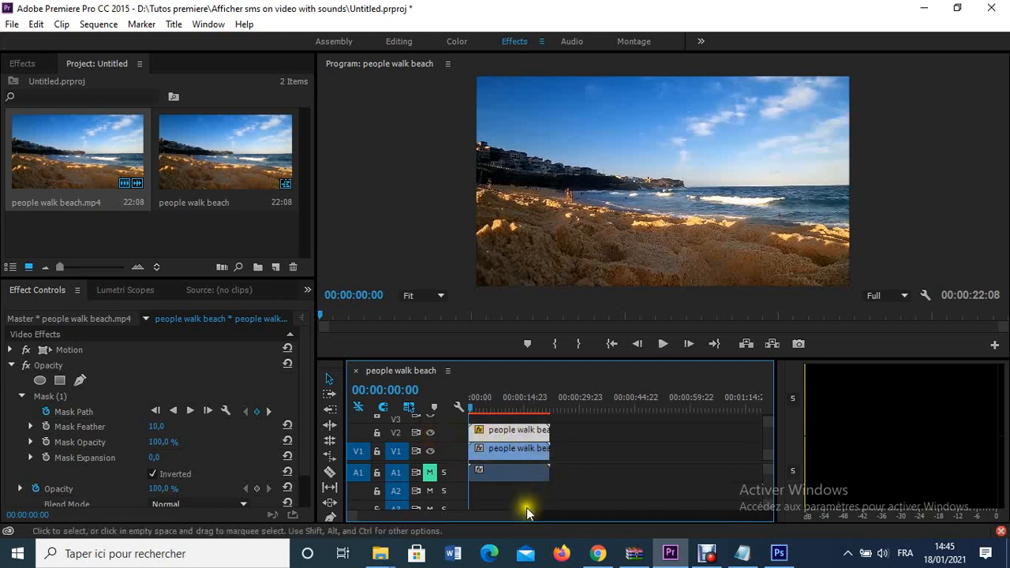
Display the outline of Mask (1) on the V2 clip and hide track V1 to inspect the hole above the V1 clip
drag(525, 515, 483, 521)
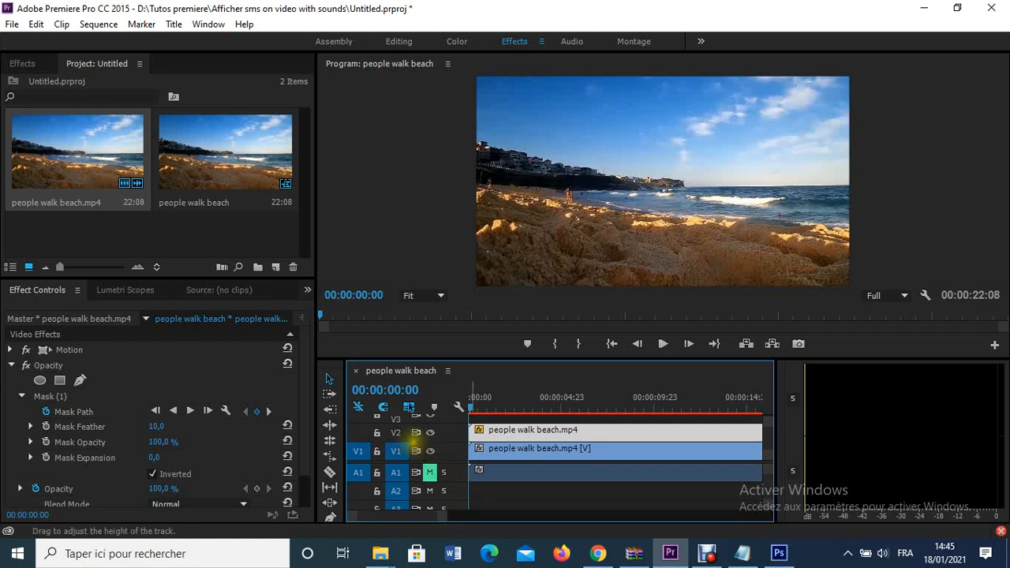
click(330, 474)
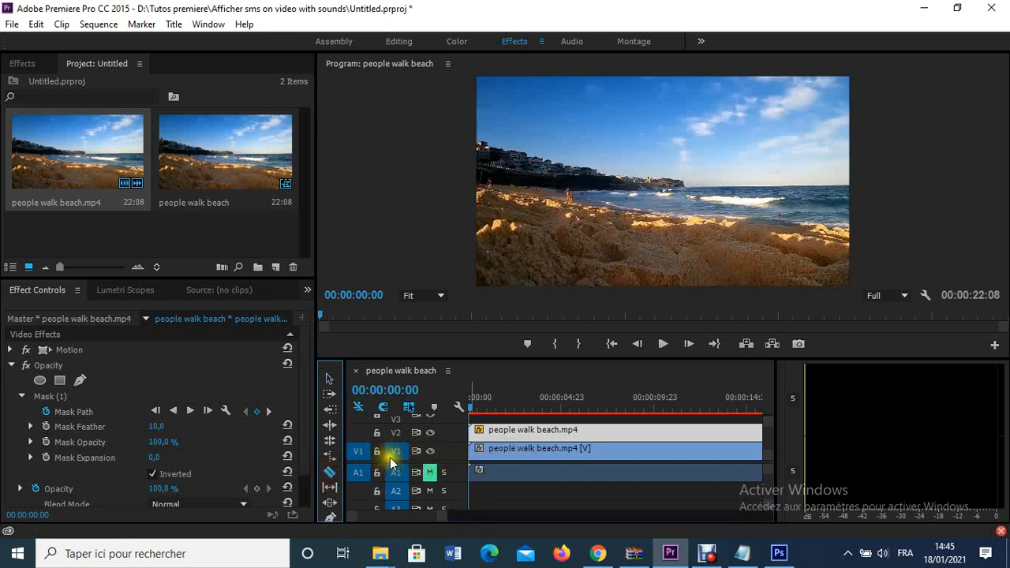
click(429, 433)
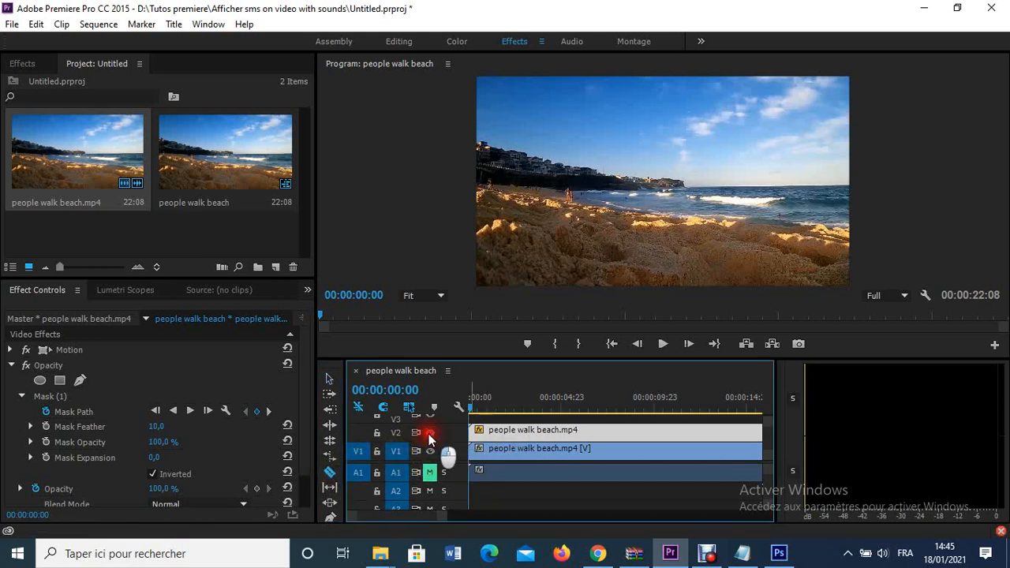
click(60, 398)
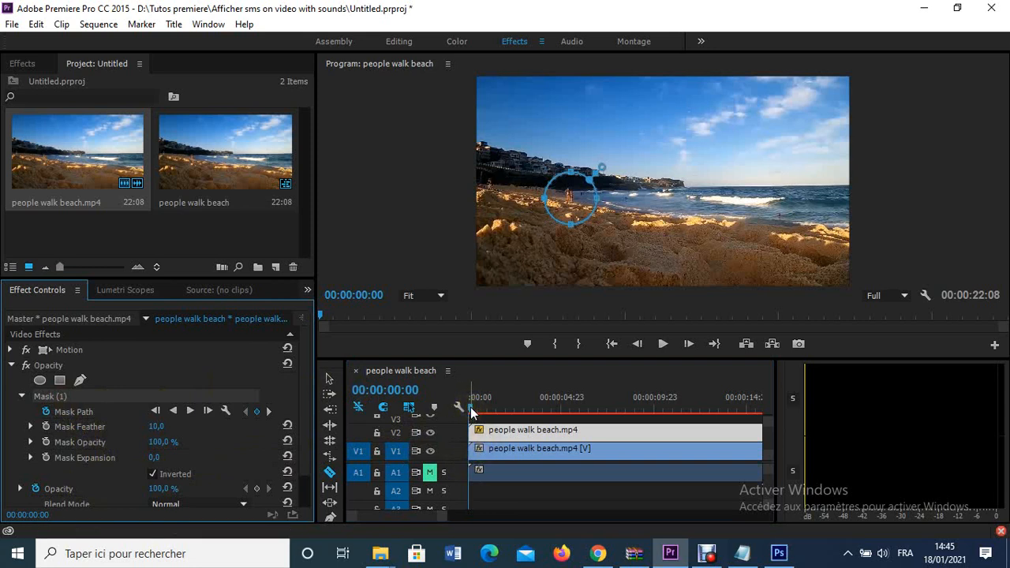
click(430, 451)
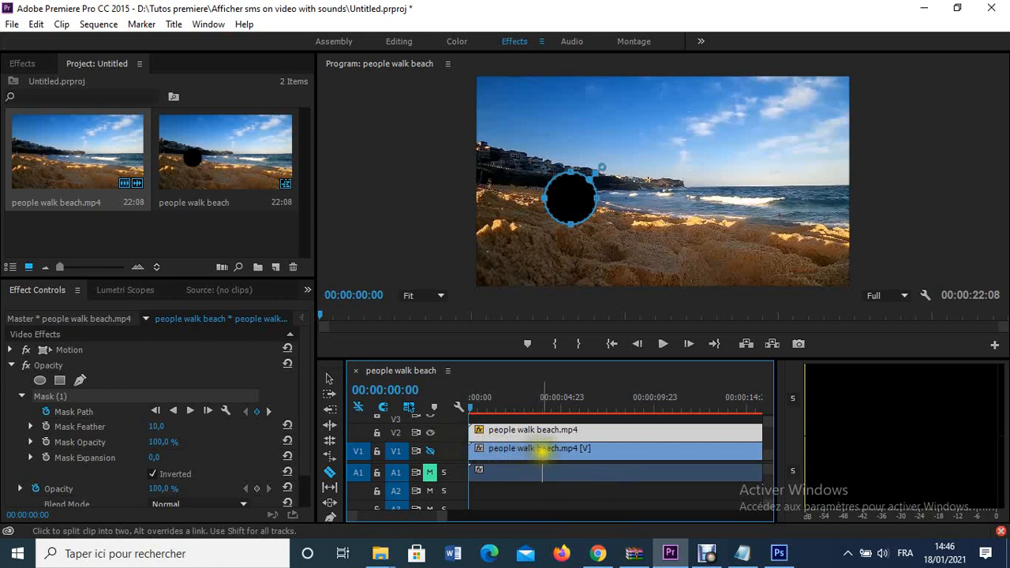
click(543, 451)
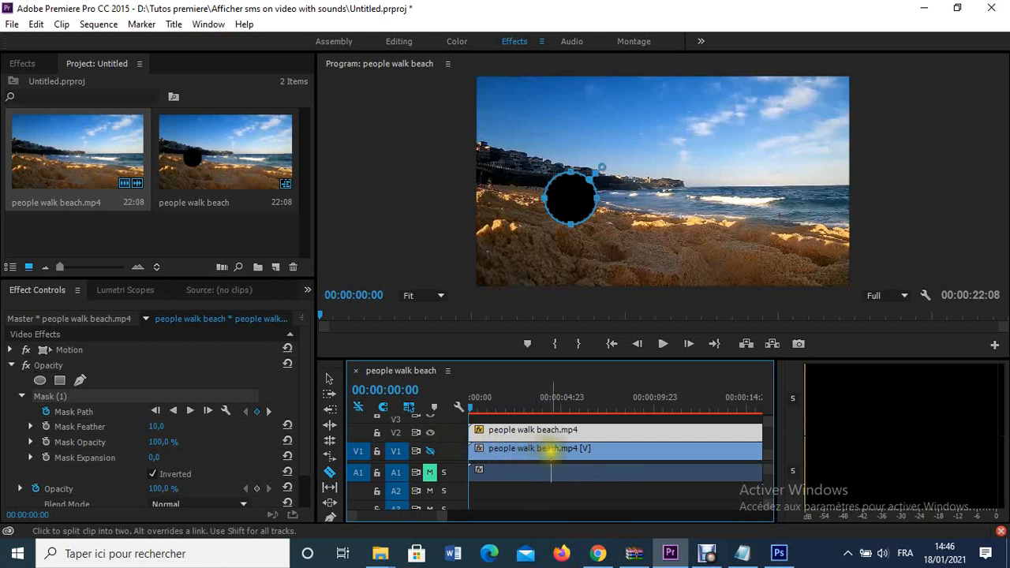
click(558, 450)
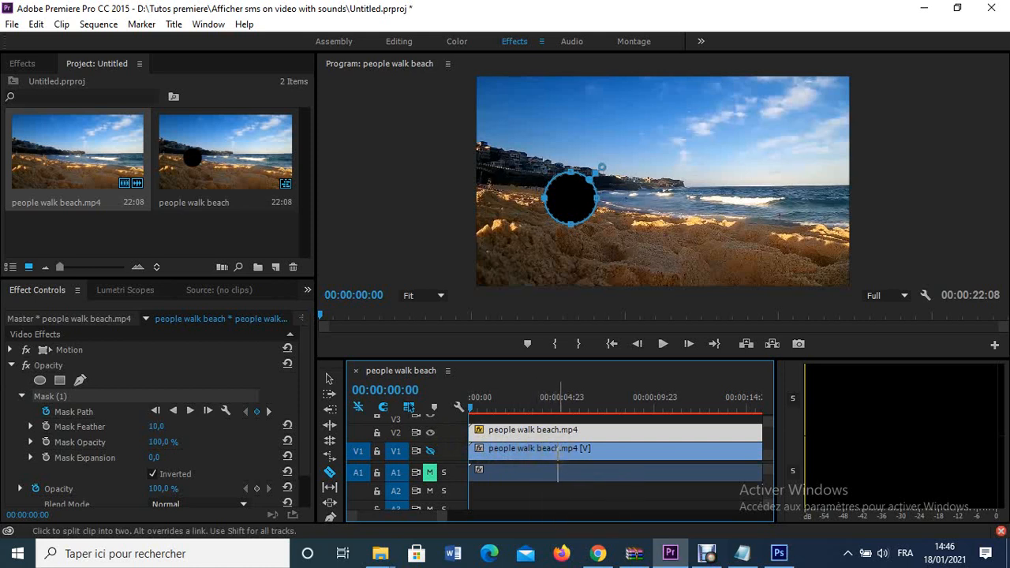
click(561, 450)
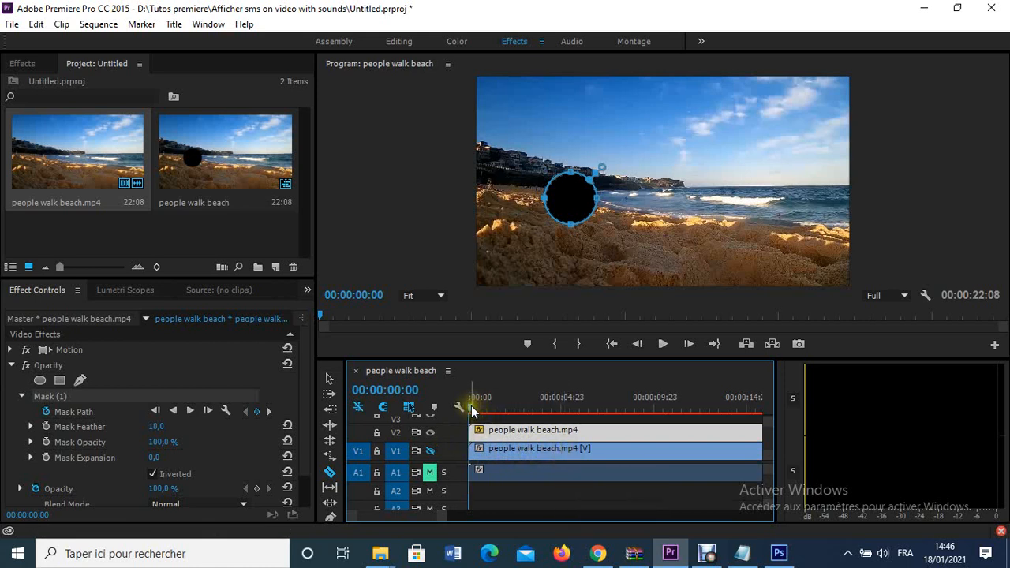
Hide track V2, show track V1 again, and split the V1 clip at 00:00:10:09 with the Razor tool
click(431, 433)
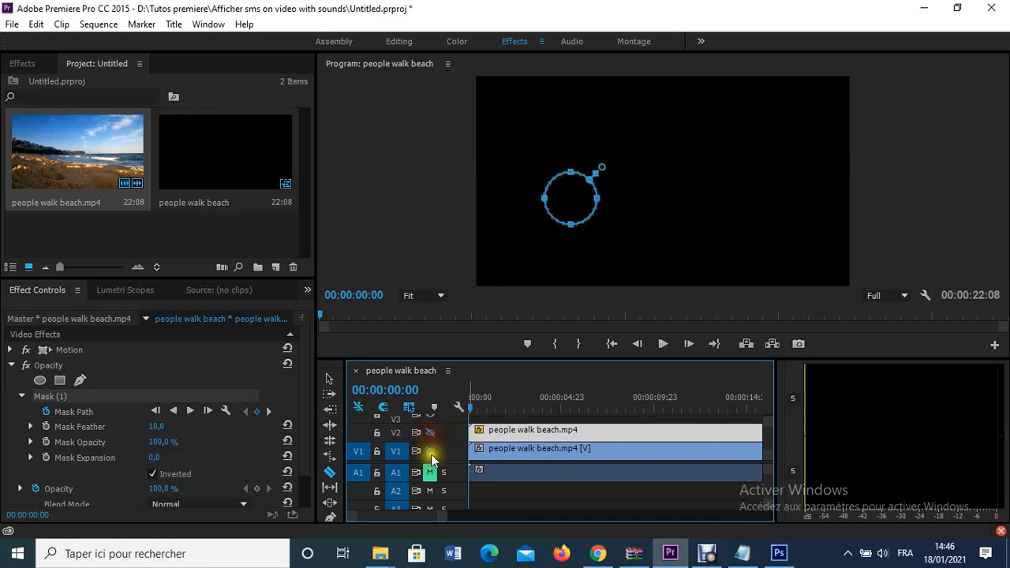
click(431, 452)
drag(470, 409, 663, 418)
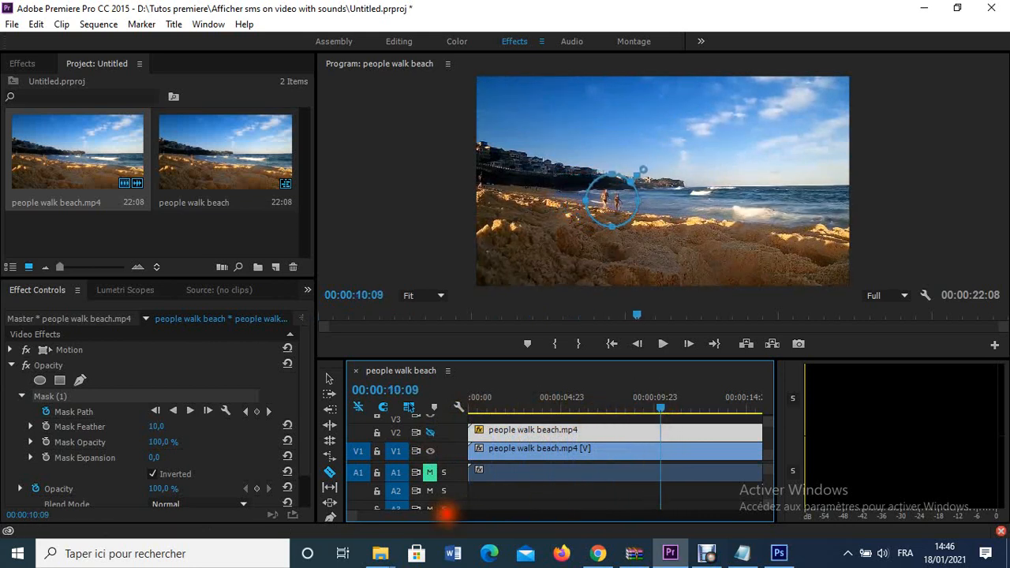
drag(446, 515, 495, 521)
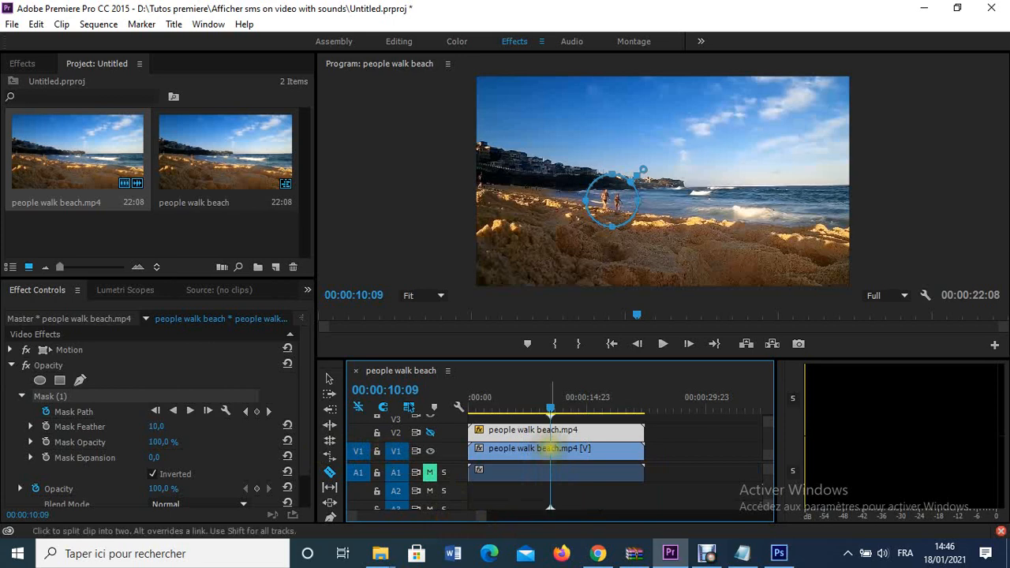
click(550, 448)
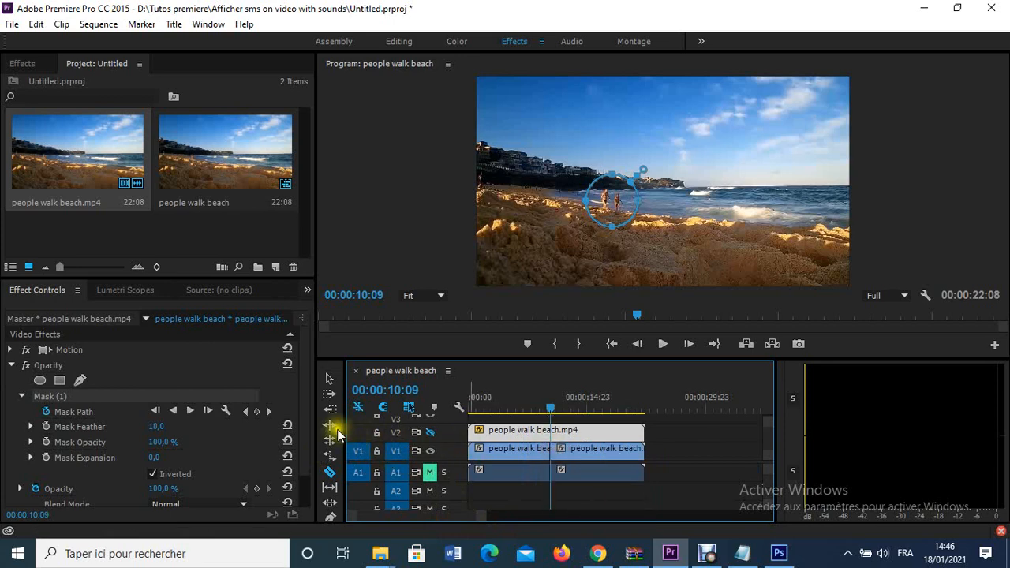
Swap the two pieces of the split V1 clip so the second piece starts the sequence and the first follows it without a gap
click(329, 378)
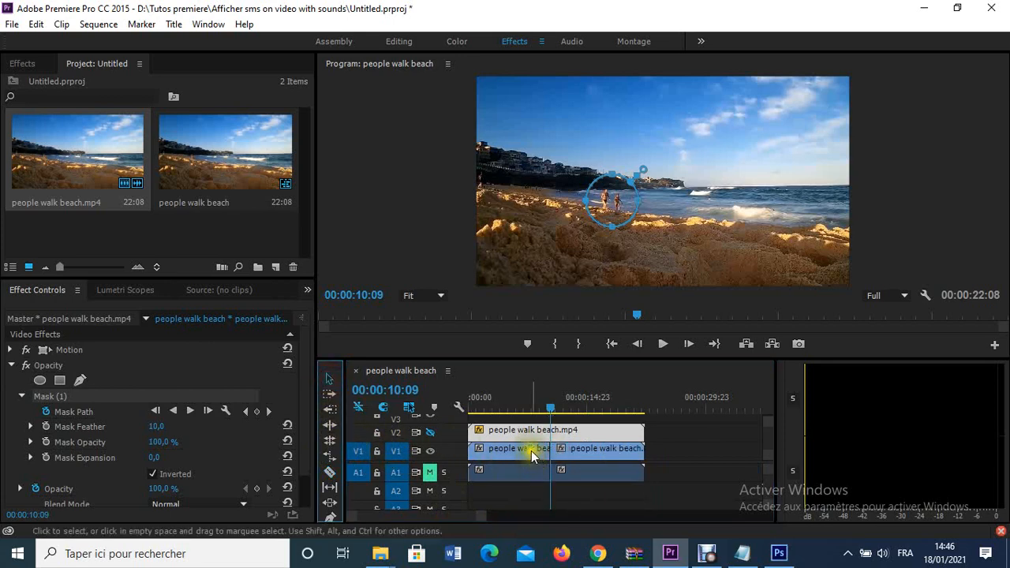
drag(531, 451, 720, 451)
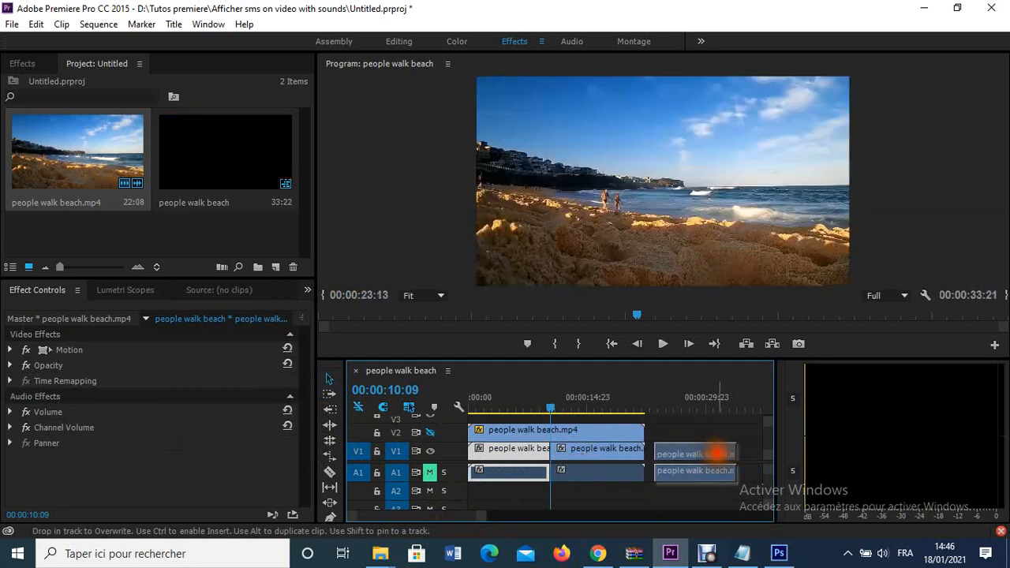
drag(623, 453, 541, 453)
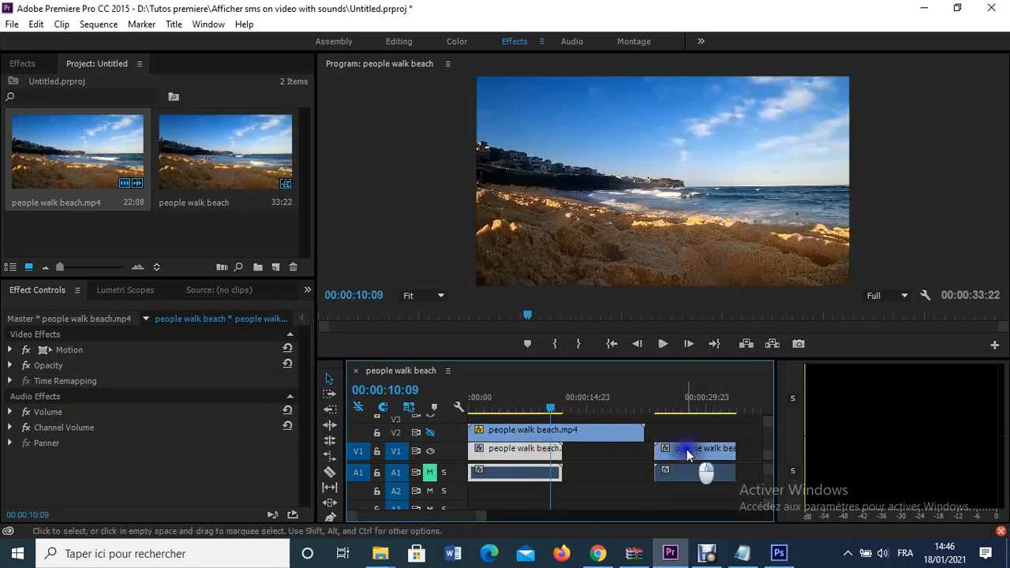
right_click(615, 456)
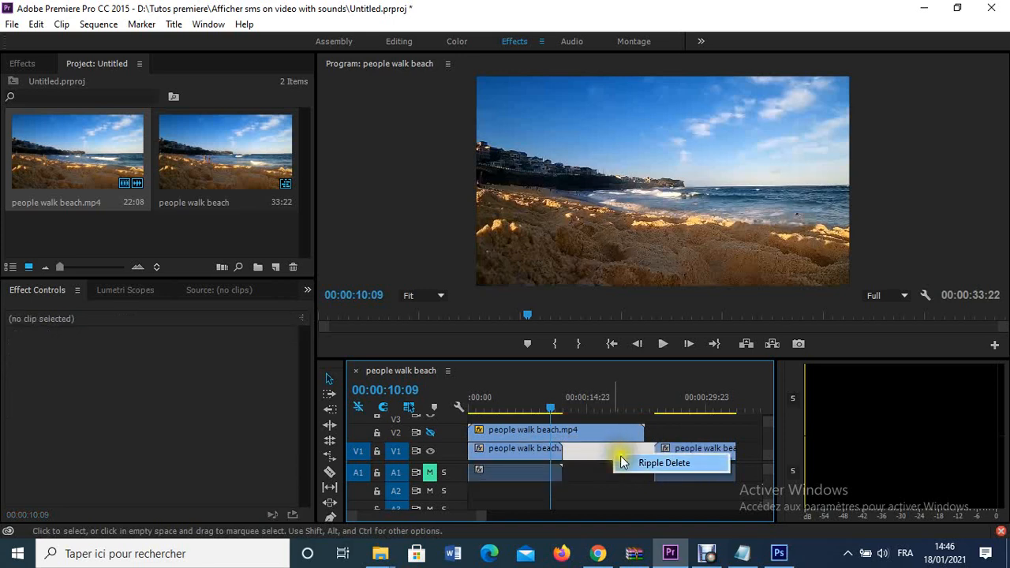
click(700, 448)
click(691, 451)
drag(691, 450, 605, 456)
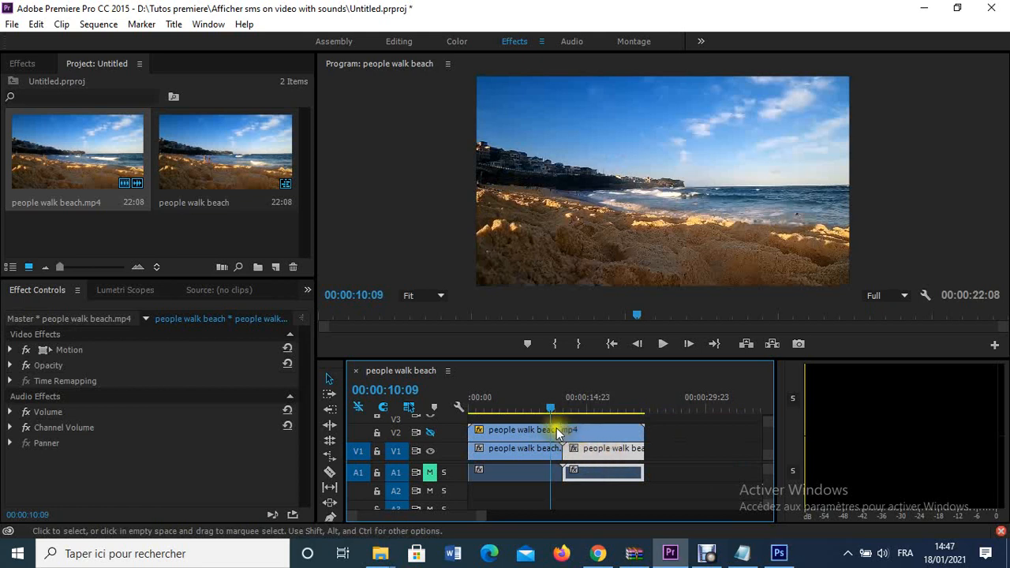
Show track V2 again and scrub the sequence from the start to 00:00:15:21 and back to check how the time-shifted footage fills the mask hole
drag(551, 414, 465, 413)
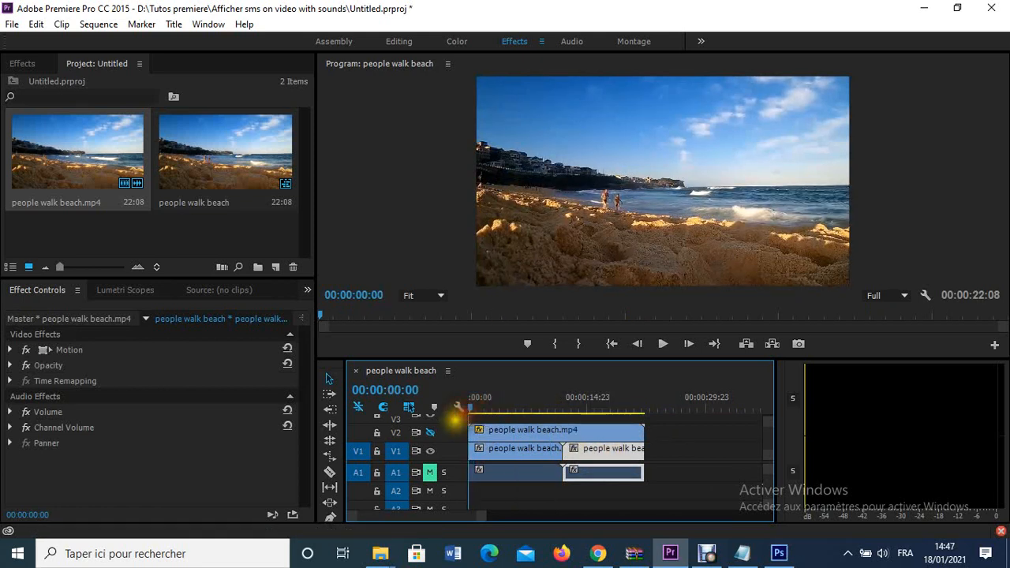
click(430, 432)
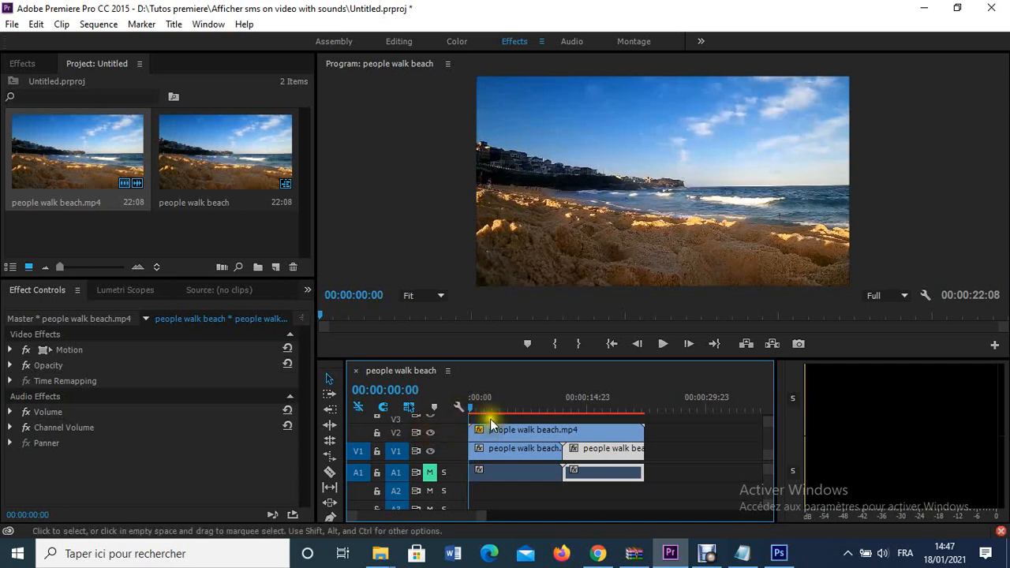
drag(471, 410, 472, 435)
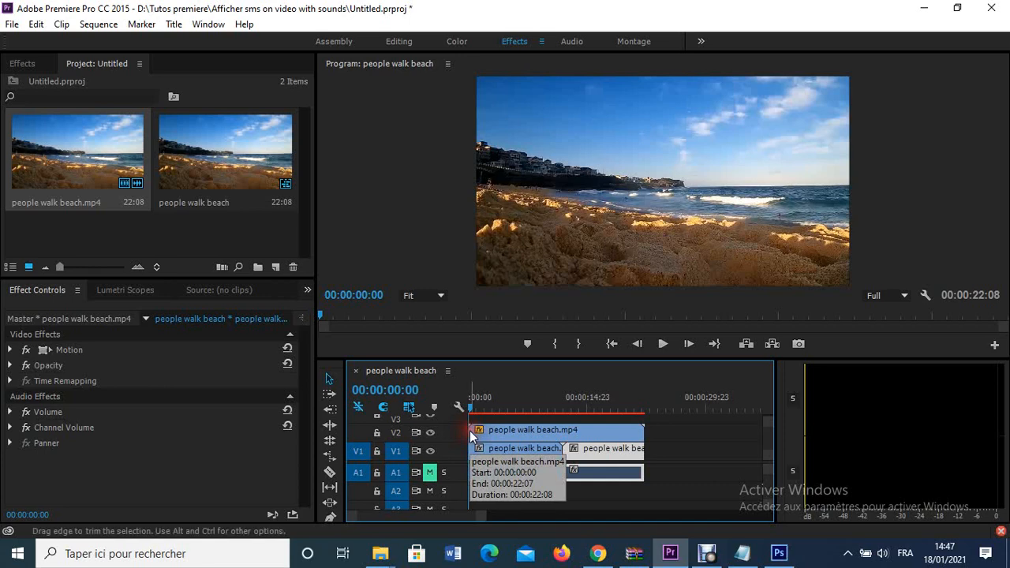
drag(472, 410, 597, 408)
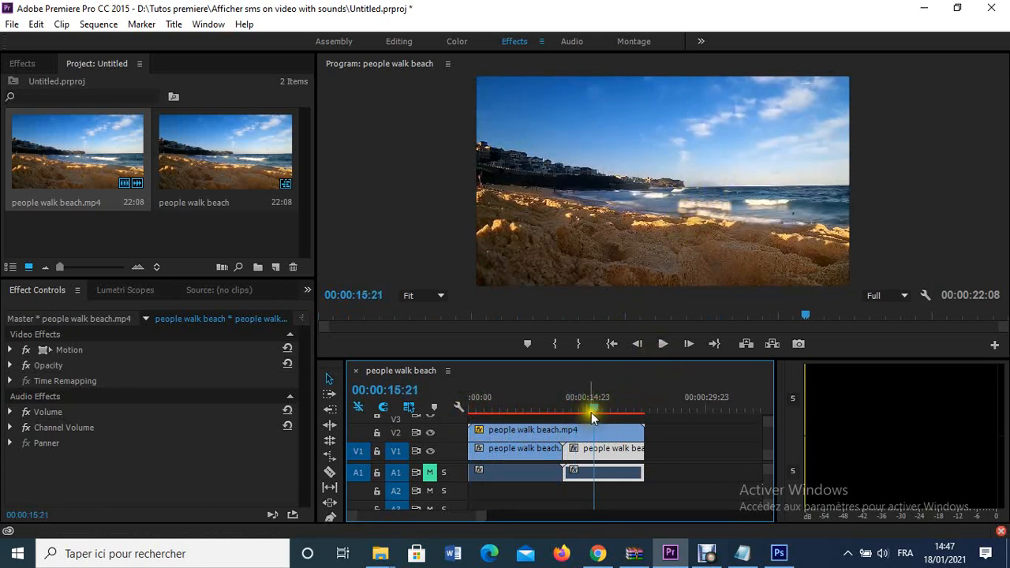
drag(596, 415, 460, 427)
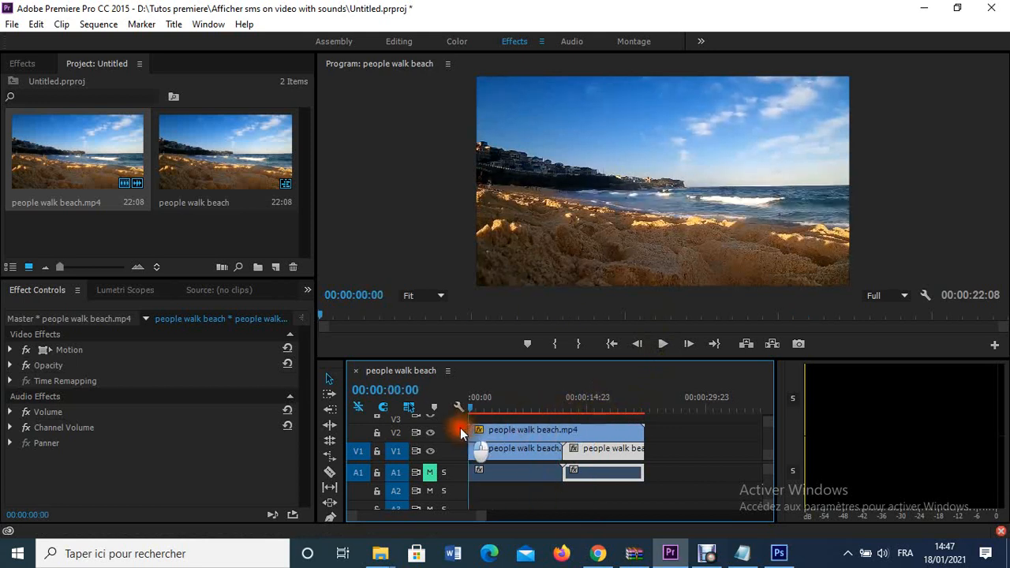
Soften the edge of Mask (1) on the V2 clip, trying a feather of 50 at 00:00:15:21 and setting Mask Feather to 60
click(494, 430)
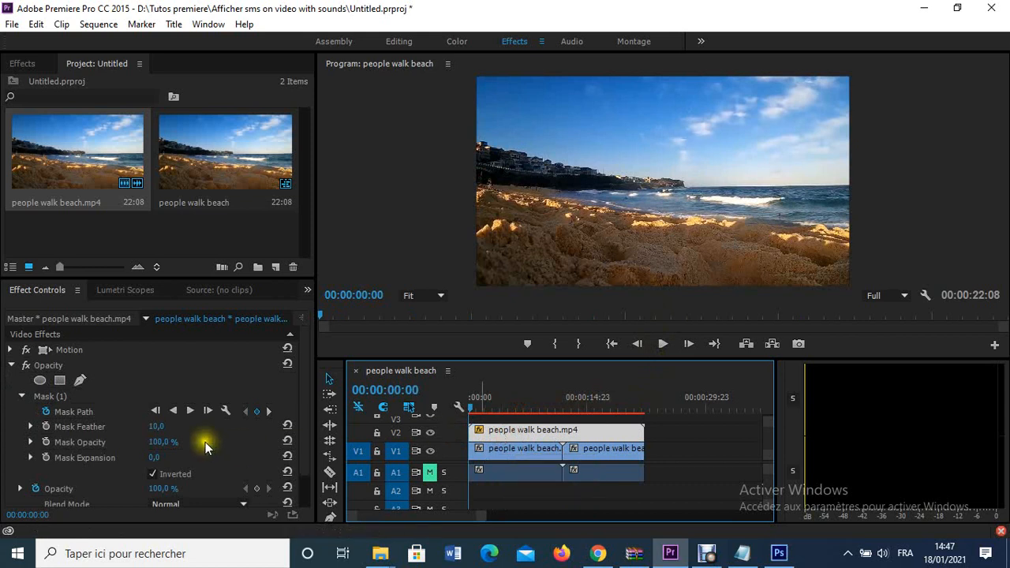
drag(156, 426, 192, 426)
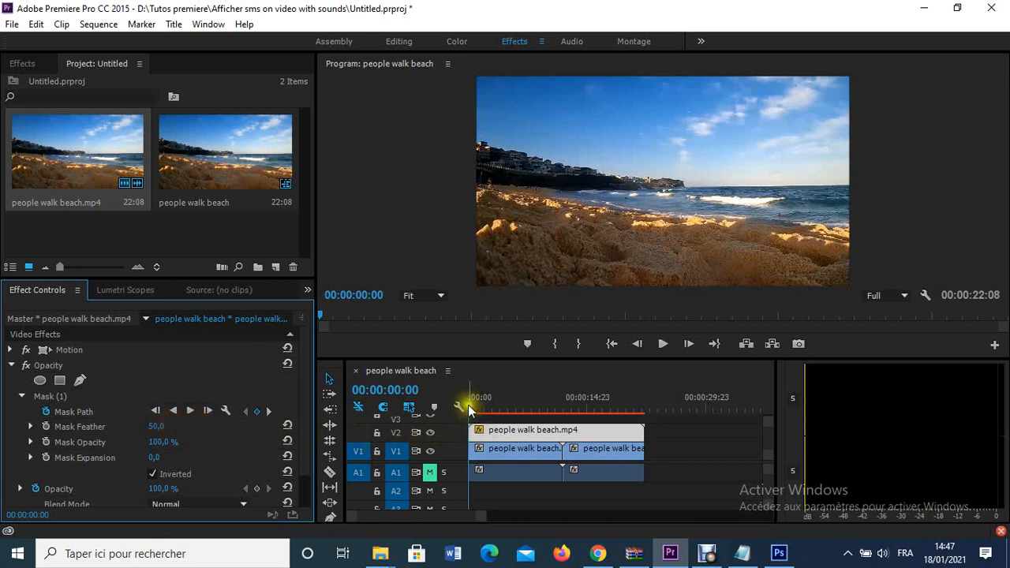
drag(468, 405, 594, 405)
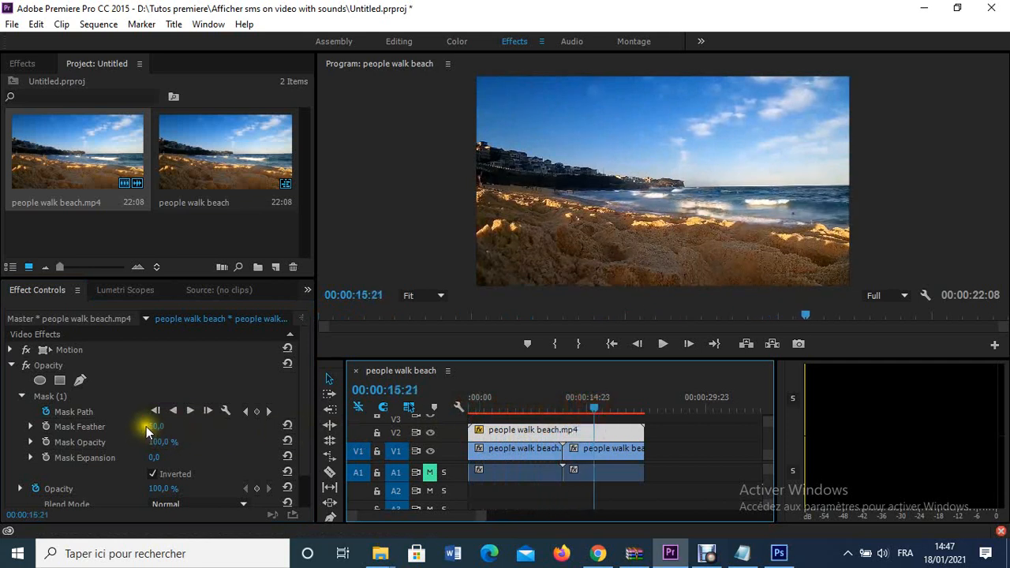
drag(154, 429, 162, 426)
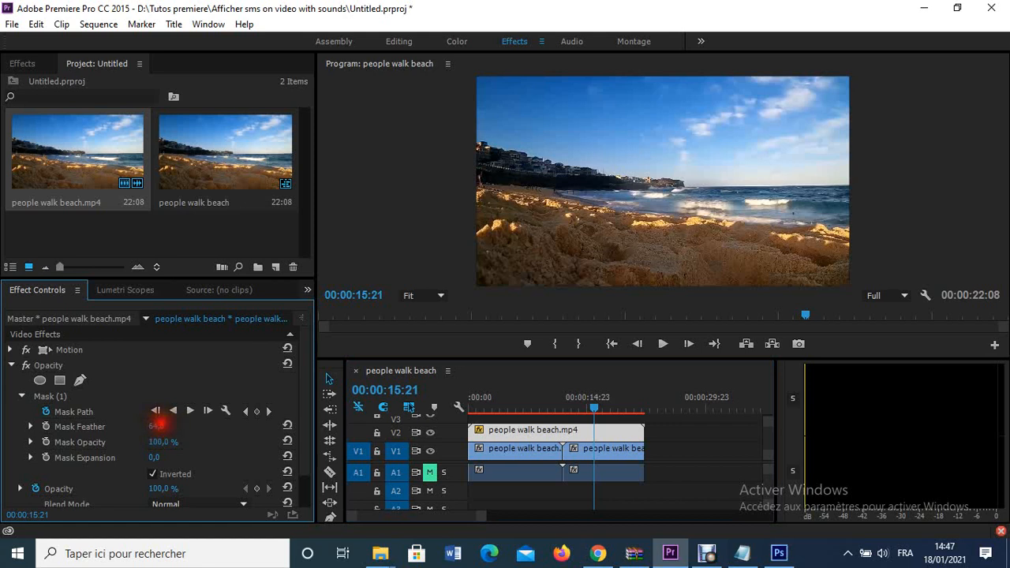
mouse_move(158, 426)
mouse_down()
mouse_move(133, 429)
mouse_move(164, 422)
mouse_up()
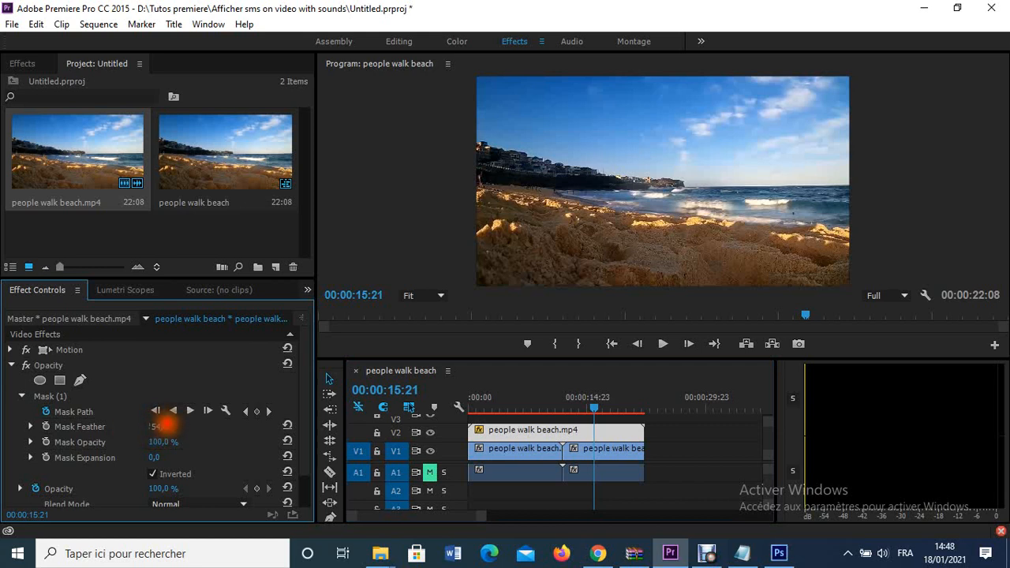
click(167, 426)
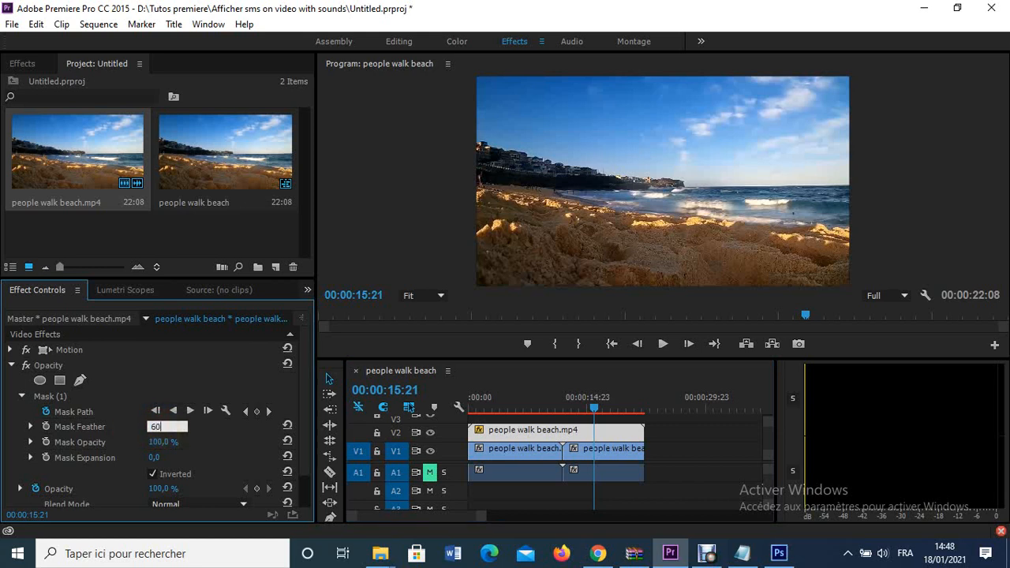
text(60)
key(Return)
Play the sequence from 00:00:00:00 to check that the walkers are hidden, and stop playback at 00:00:20:02
drag(593, 406, 458, 420)
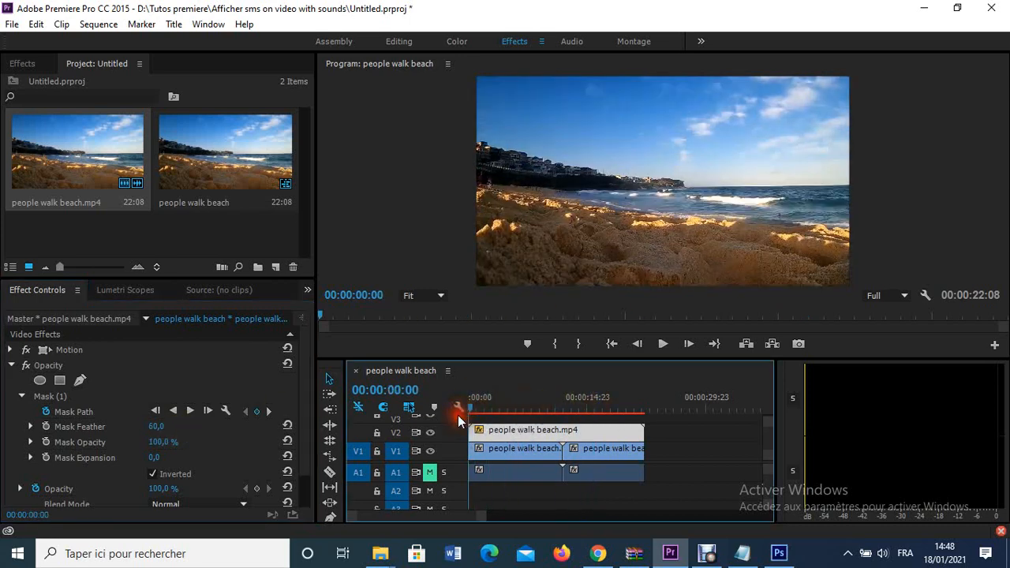
click(668, 345)
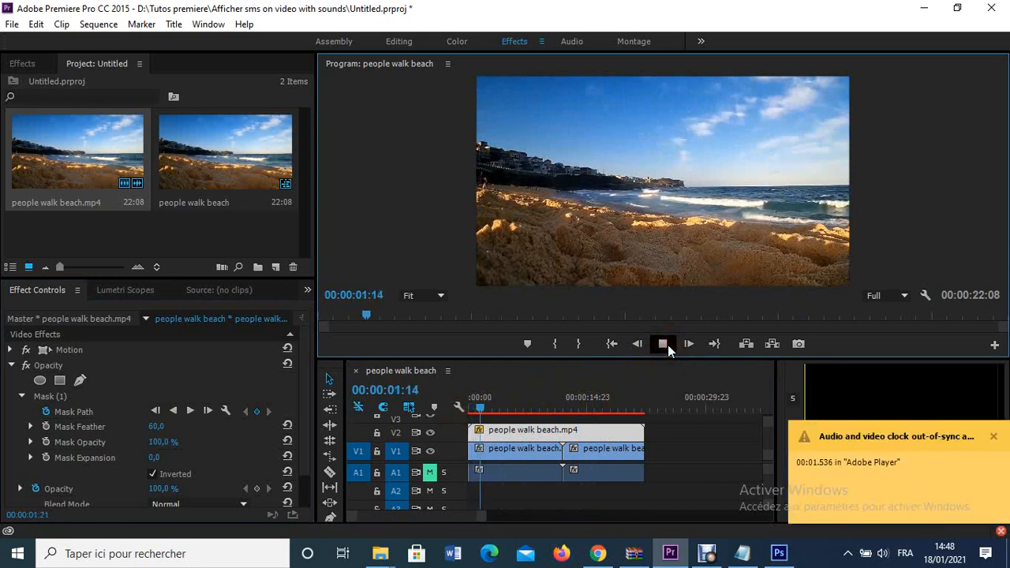
click(991, 436)
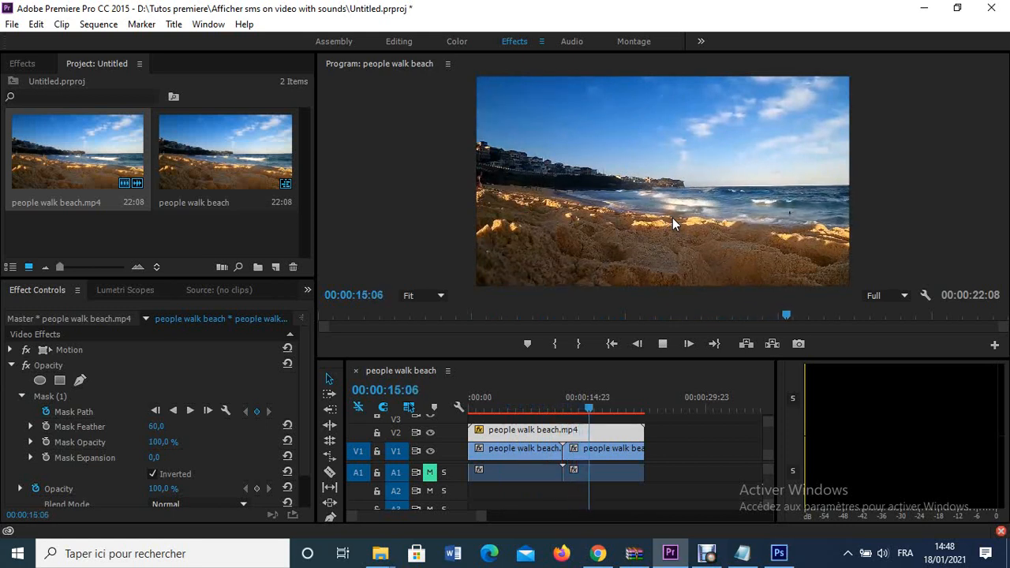
click(663, 345)
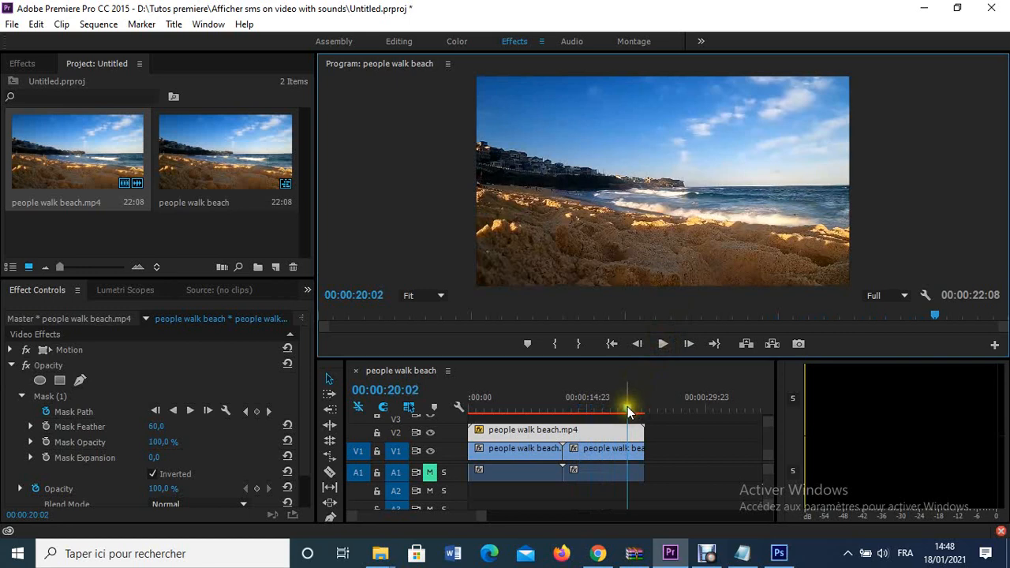
right_click(627, 407)
click(625, 409)
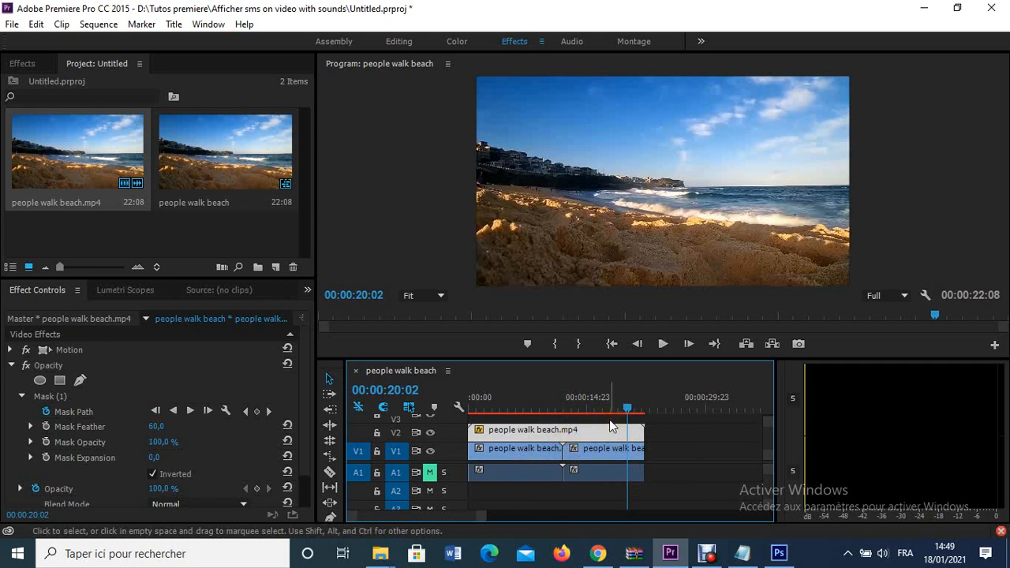
click(630, 409)
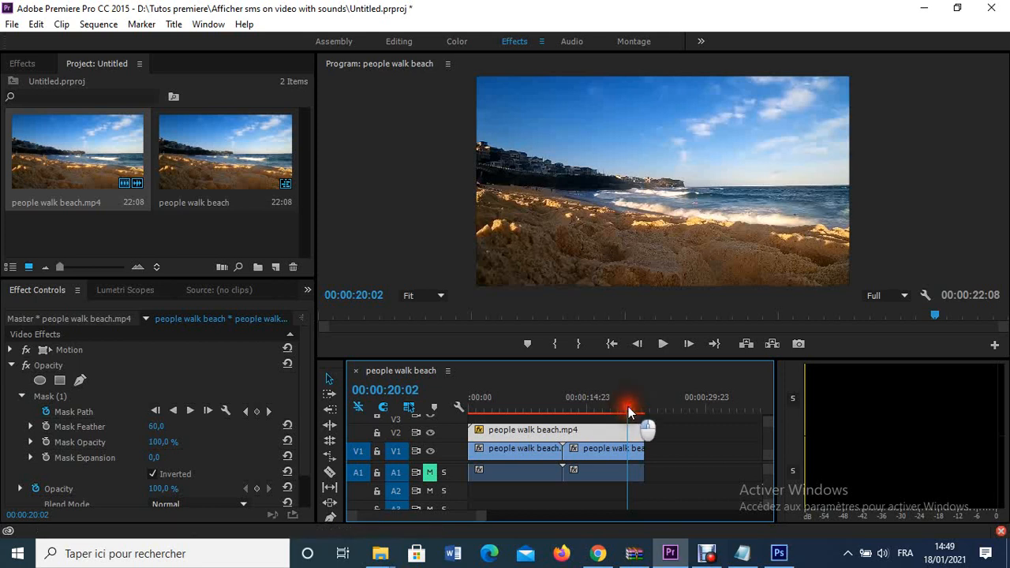
mouse_move(628, 409)
mouse_down()
mouse_move(636, 407)
mouse_move(546, 415)
mouse_move(620, 426)
mouse_up()
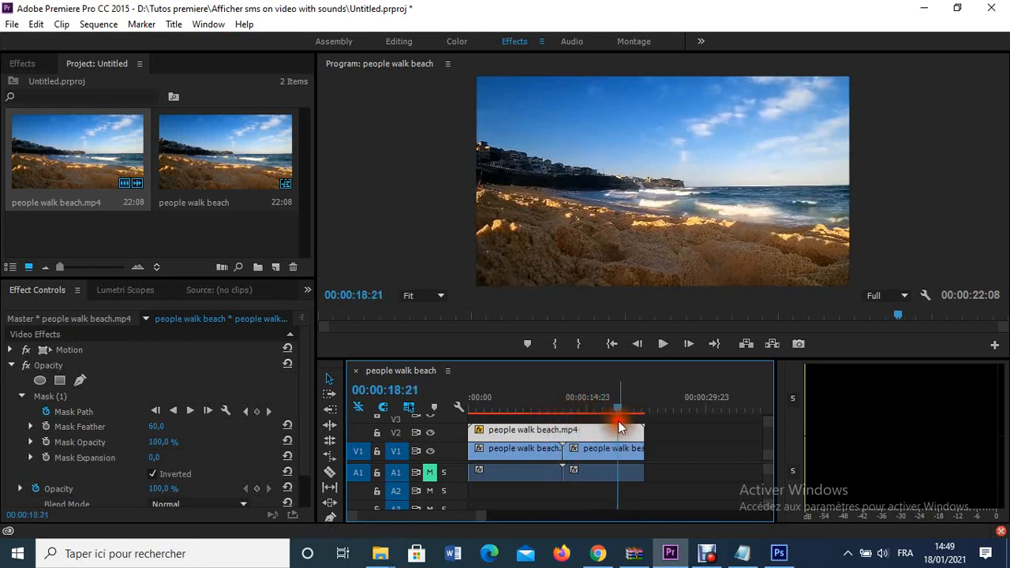
click(707, 553)
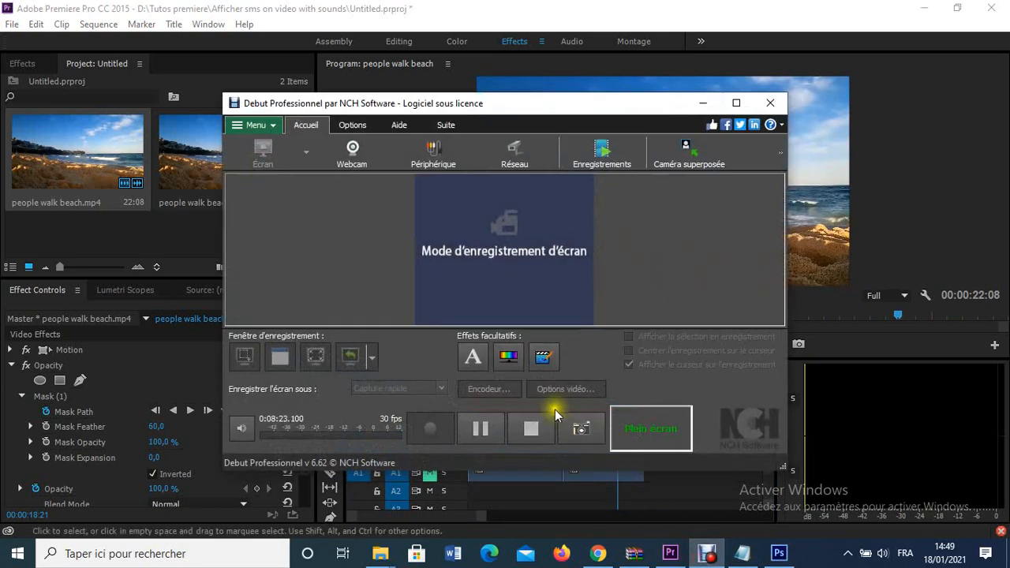